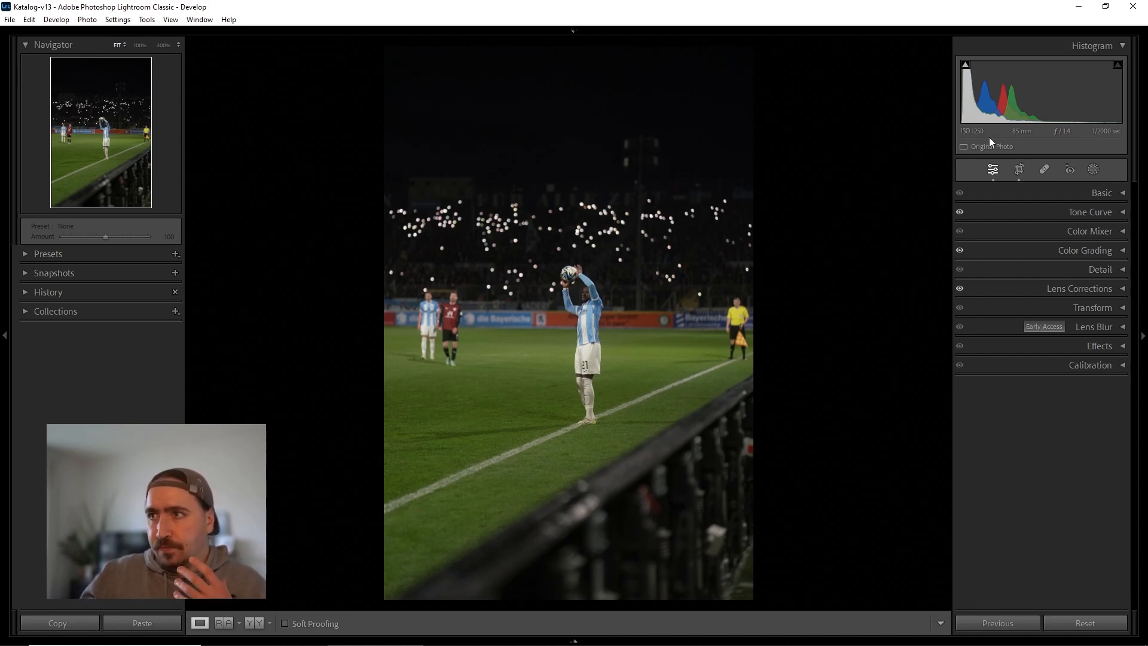
Apply the saved MB point curve to the photo and review its red, green and blue channel curves
left_click(1064, 215)
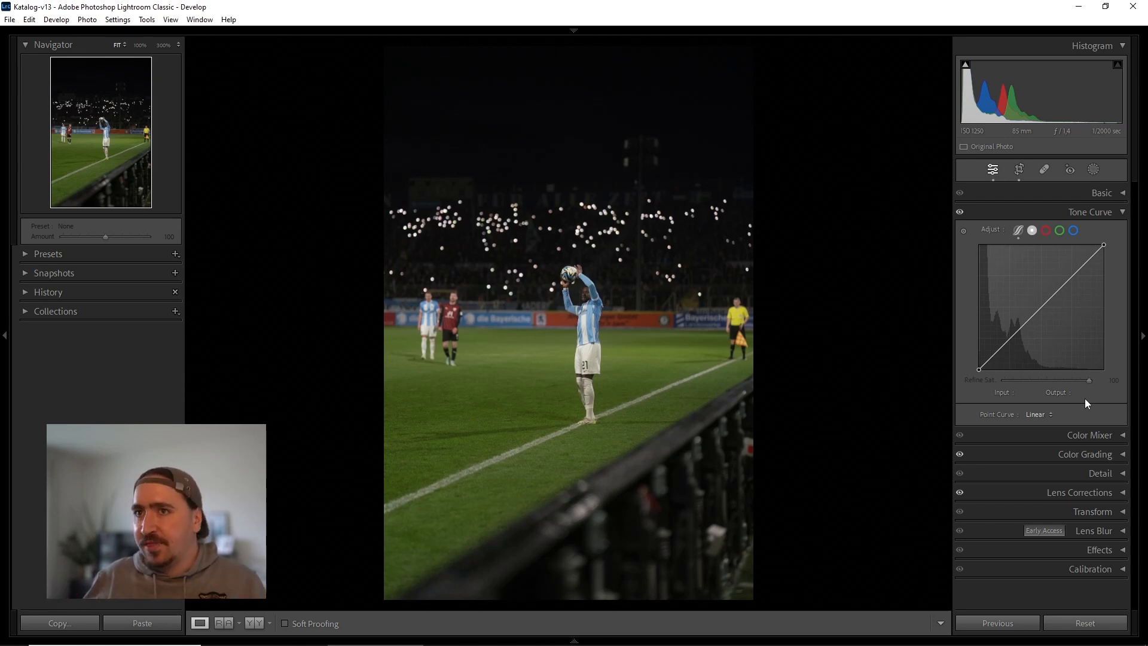
left_click(1049, 414)
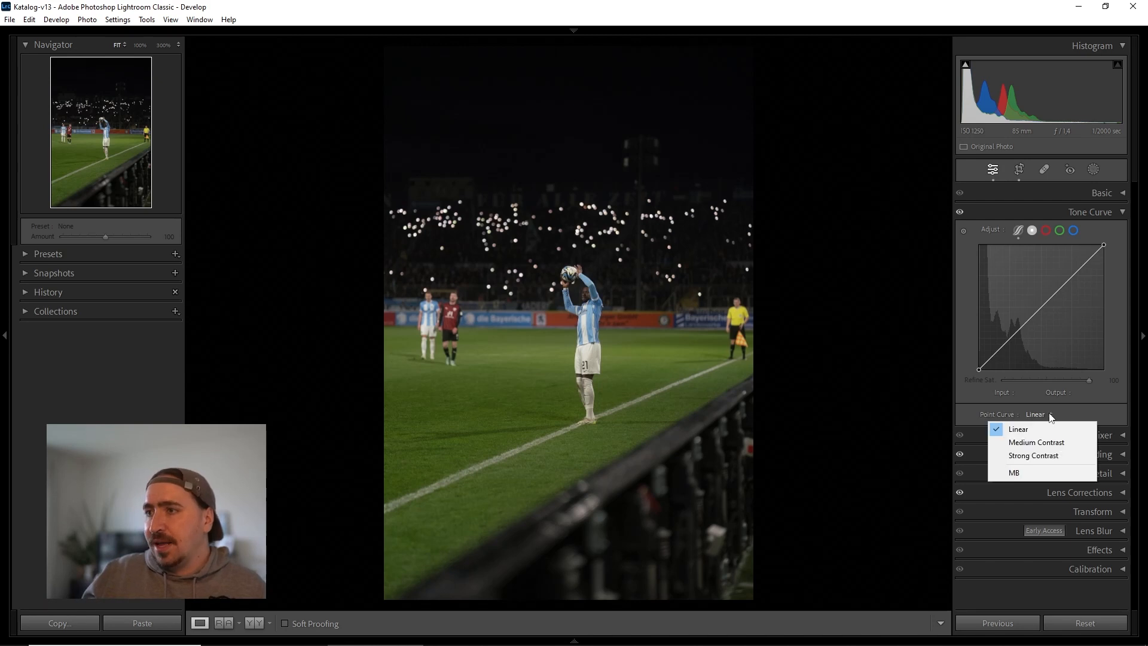
left_click(1024, 472)
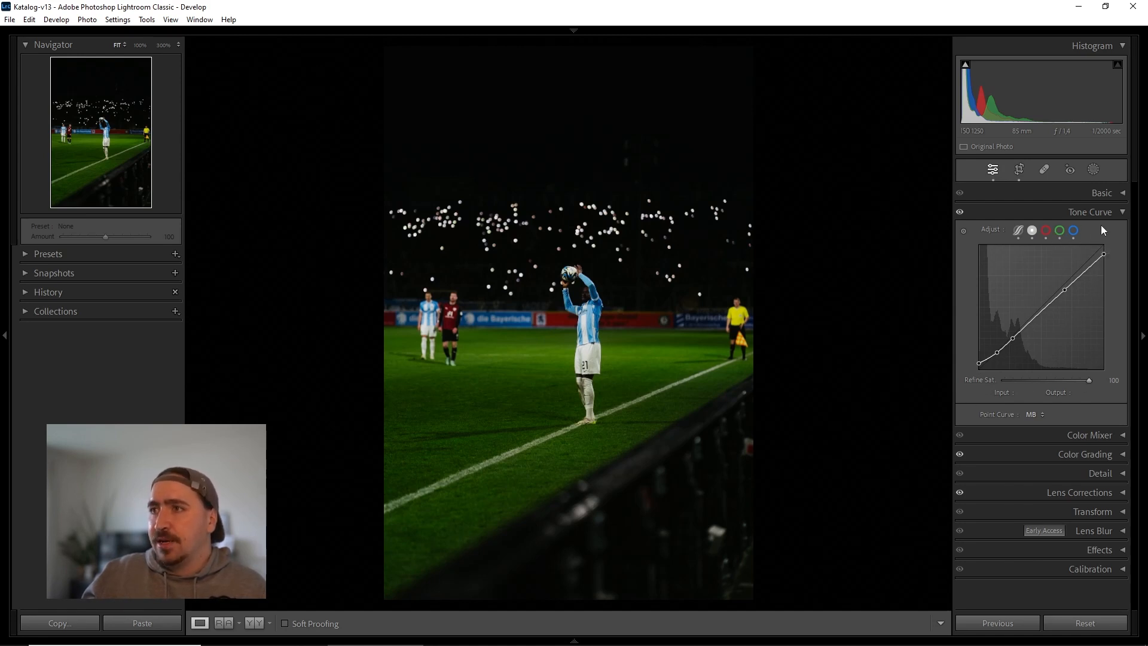
left_click(1046, 230)
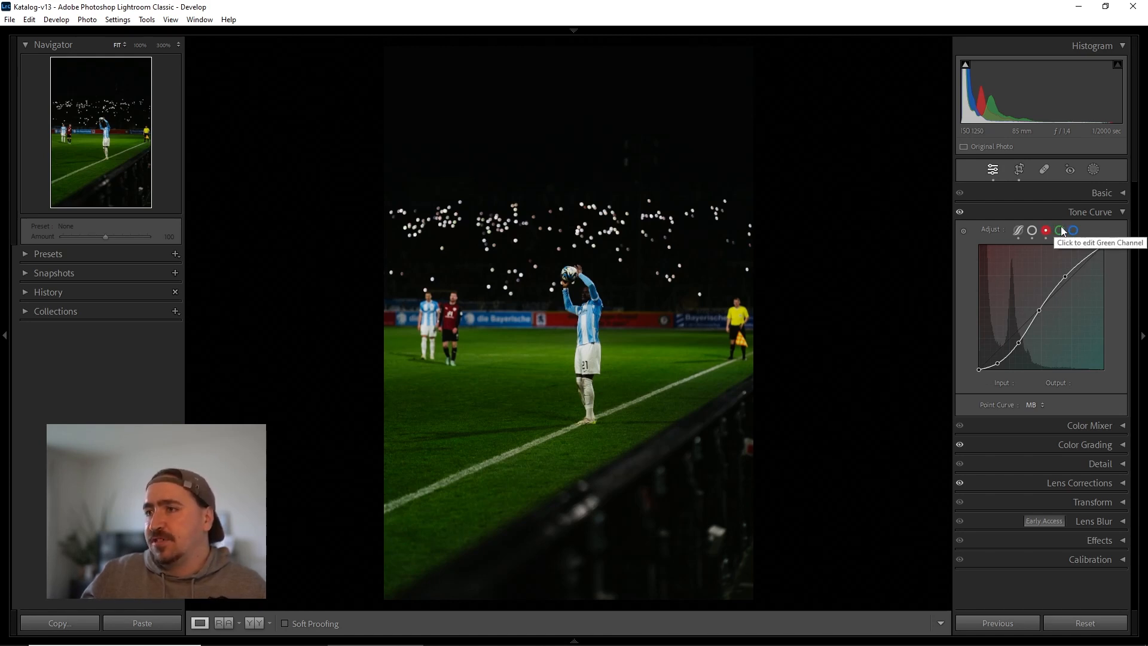
left_click(1060, 230)
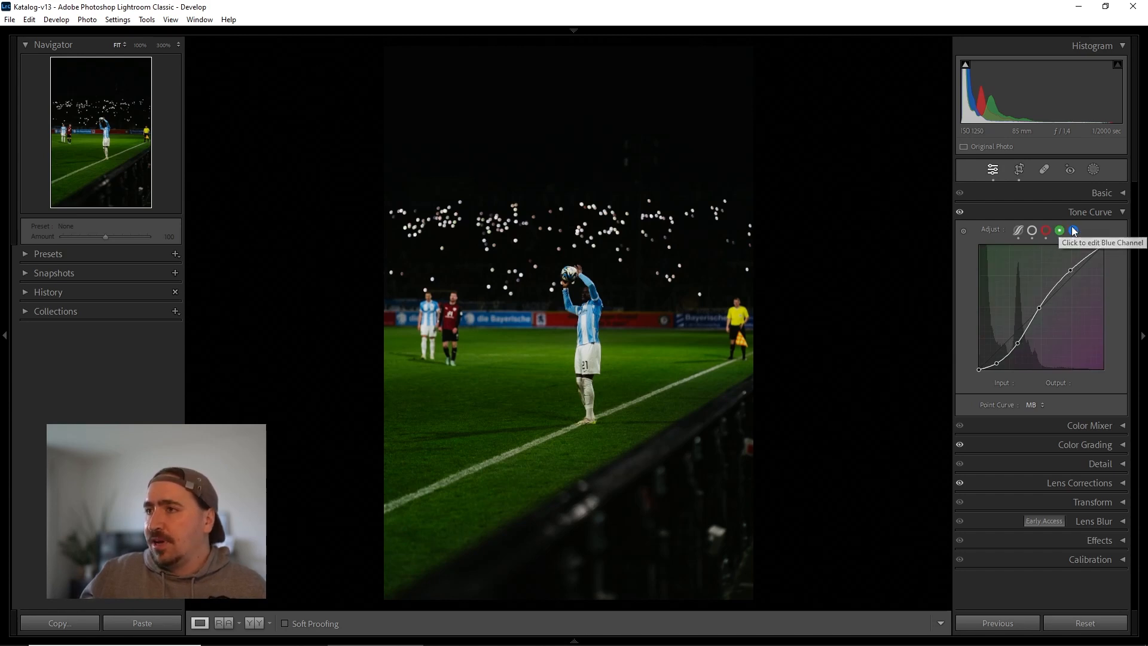
left_click(1072, 231)
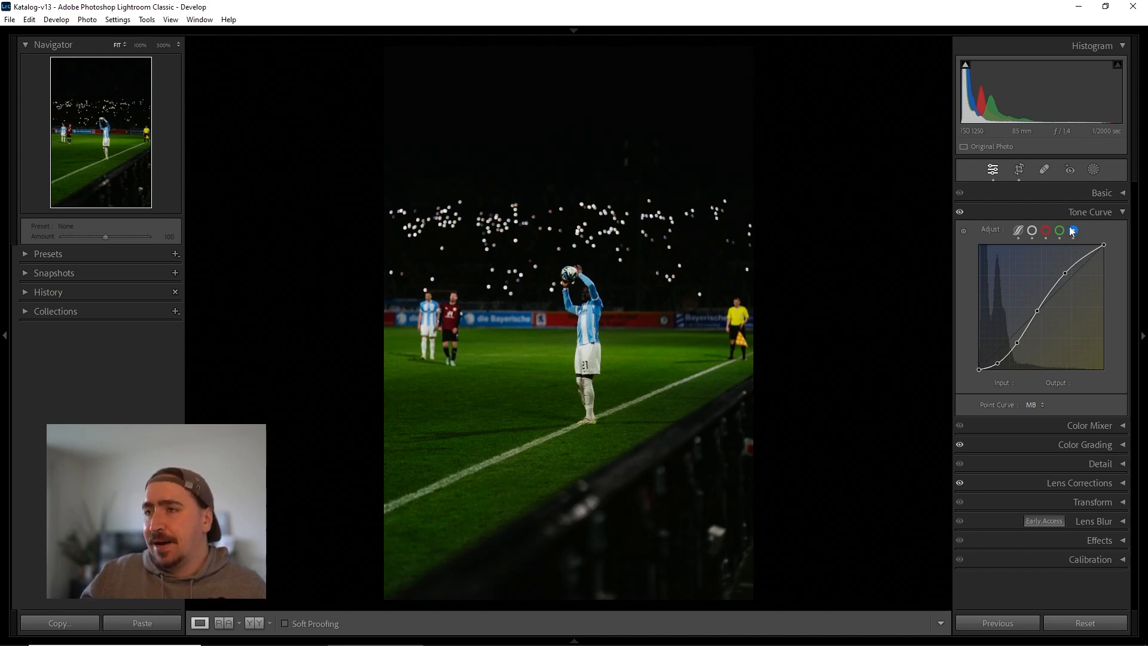
left_click(1059, 232)
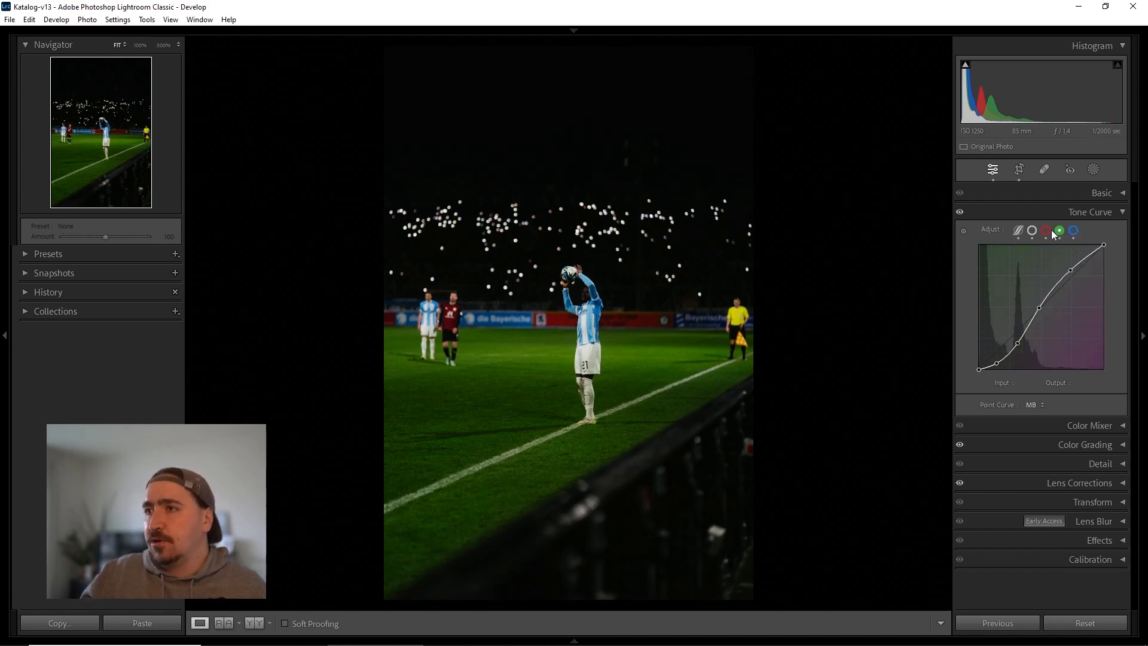
left_click(1046, 233)
left_click(1036, 232)
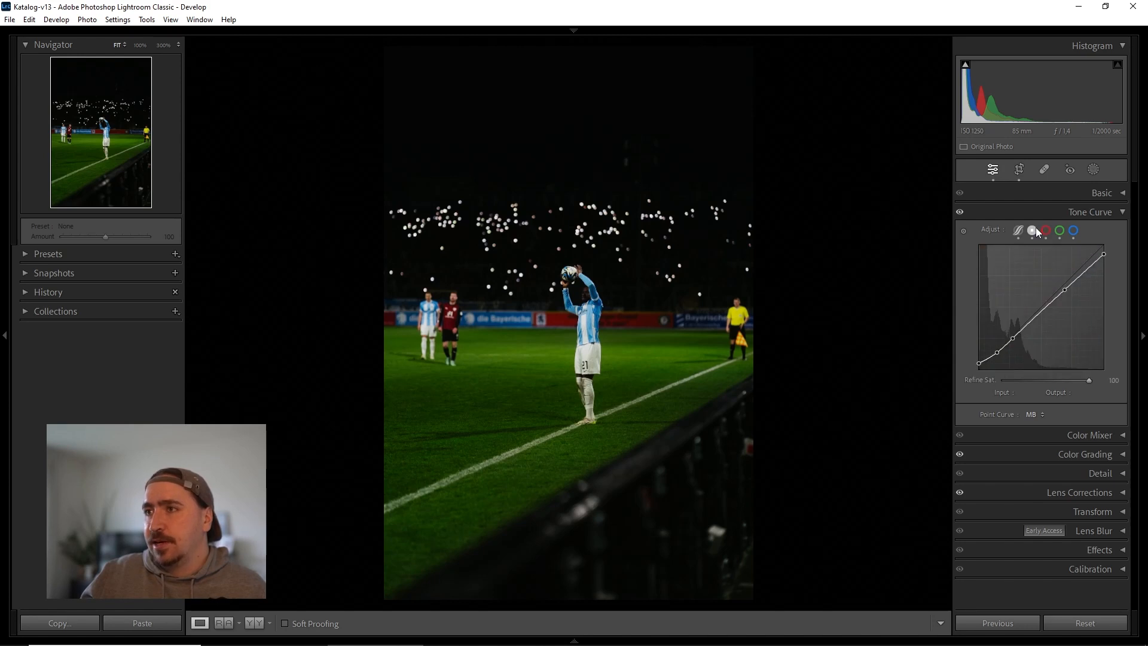
Brighten the photo by setting Exposure to +1,14 and soften it with Contrast at -39
left_click(1118, 211)
left_click(1120, 200)
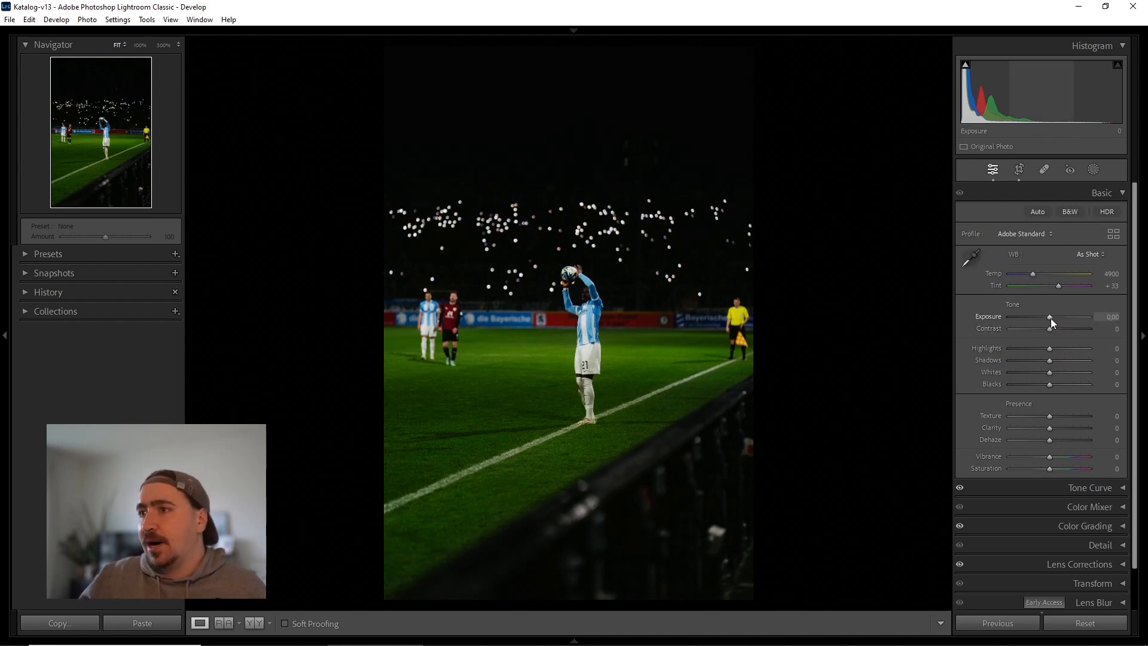
left_click_drag(1050, 318, 1060, 317)
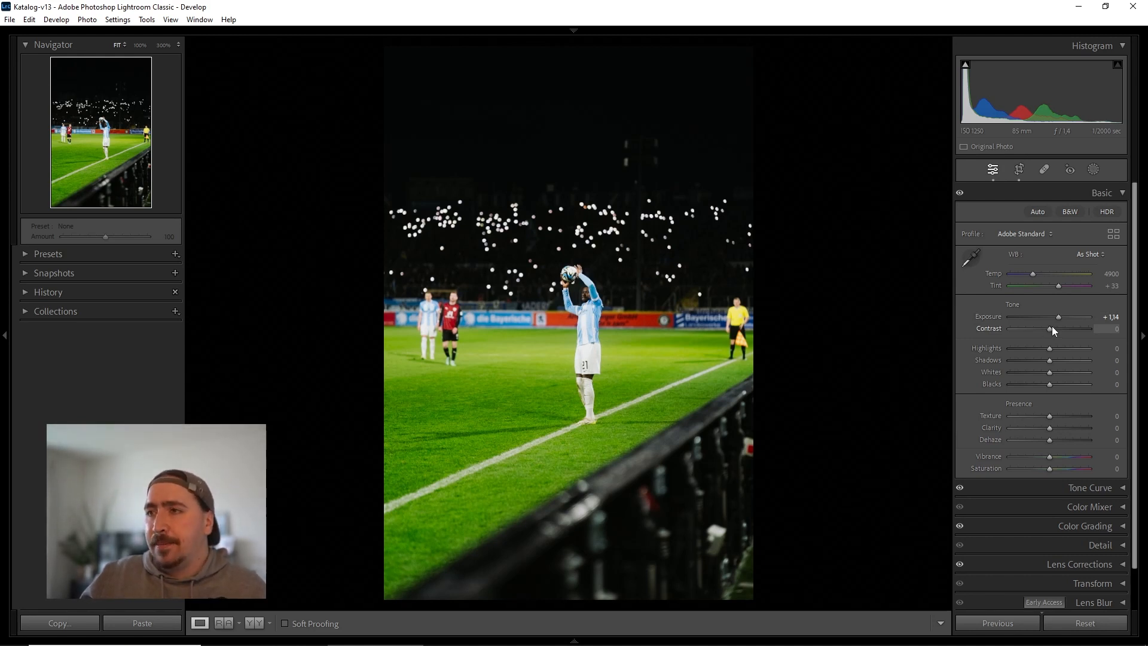
left_click_drag(1052, 327, 1036, 323)
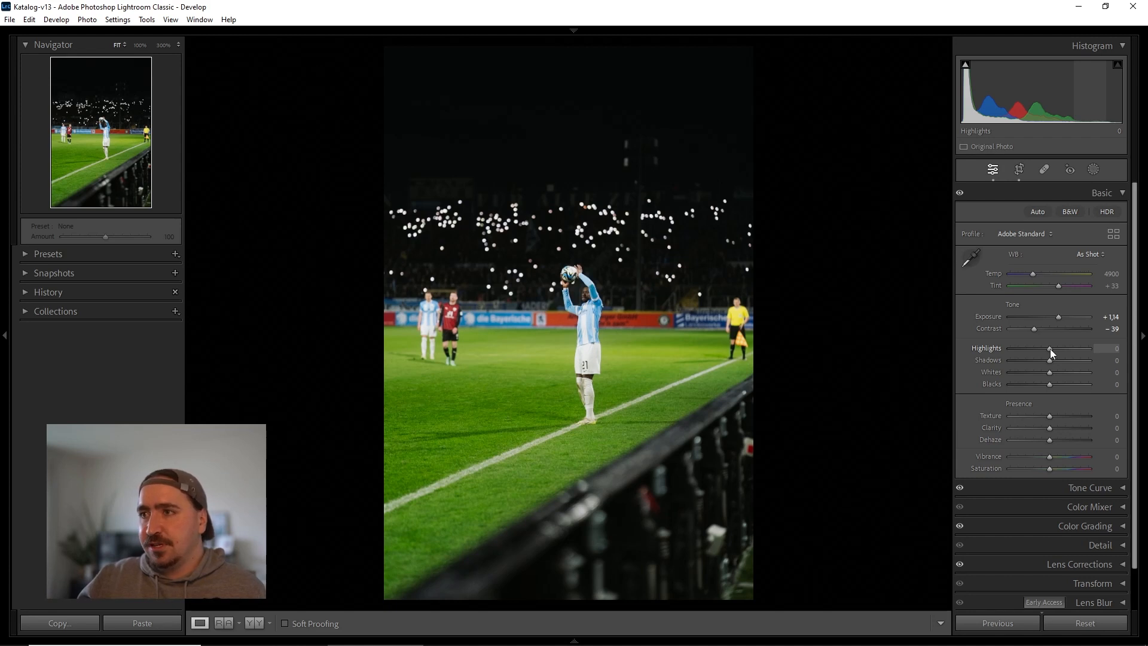
Balance the tones with Highlights at -61, Shadows at +26, Whites at -50 and Blacks at +9
left_click_drag(1049, 349, 1025, 346)
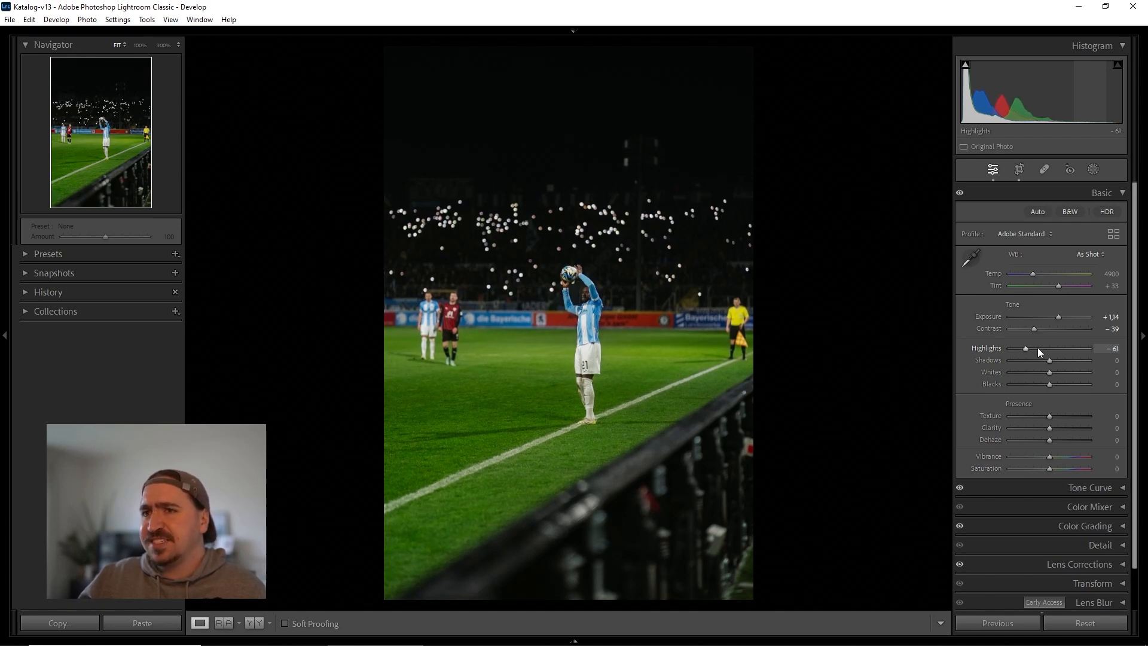
mouse_move(1047, 359)
left_mouse_down()
mouse_move(1057, 366)
mouse_move(1031, 373)
left_mouse_up()
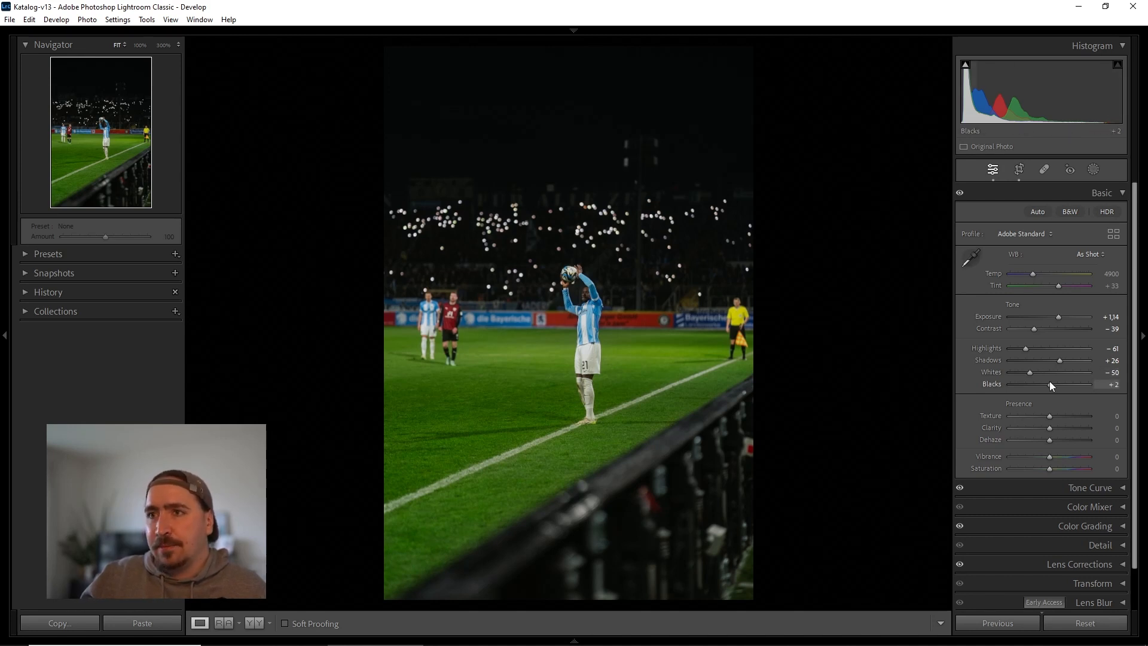
left_click_drag(1049, 383, 1052, 382)
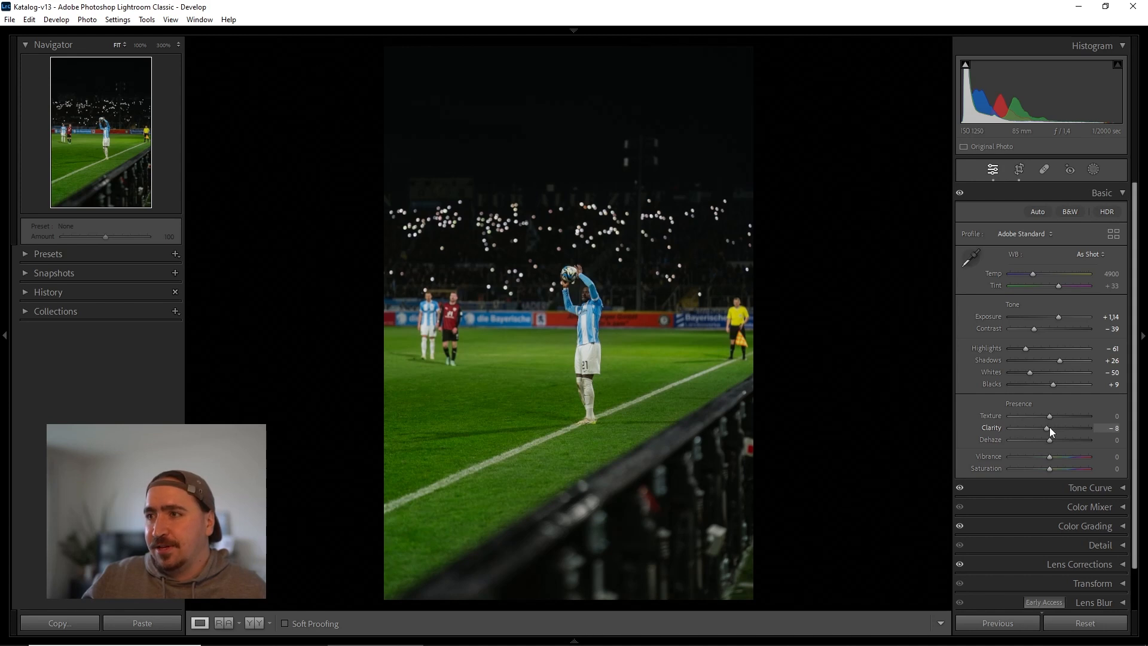
Set the presence values to Clarity -20, Texture +12 and Dehaze -6
left_click_drag(1049, 426, 1044, 425)
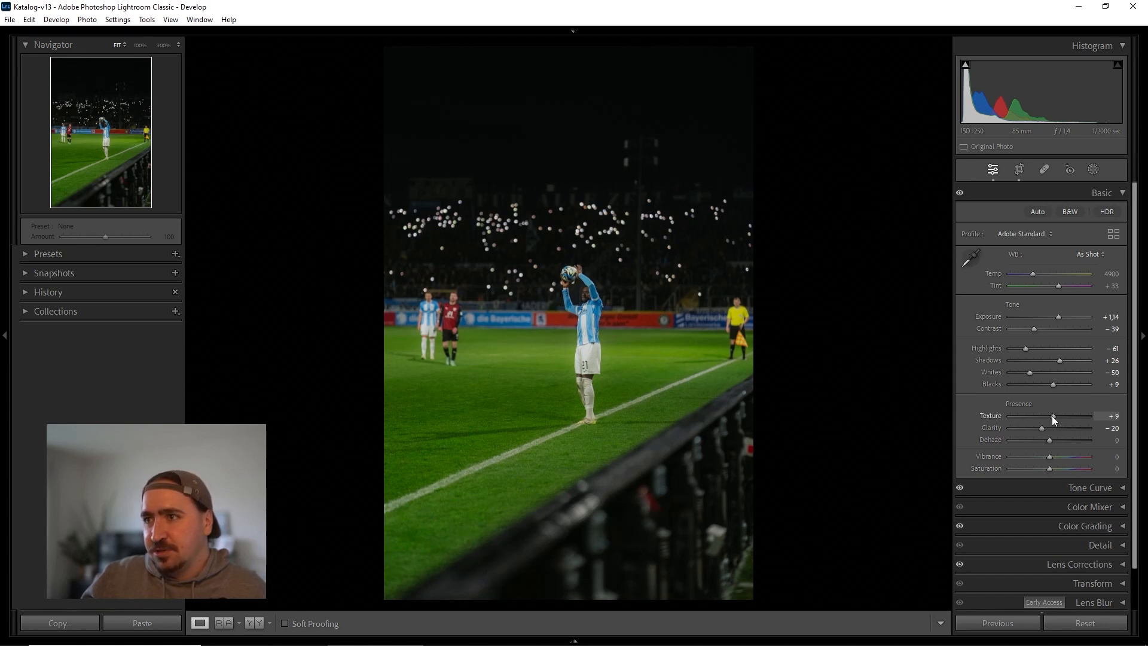
left_click_drag(1052, 414, 1053, 414)
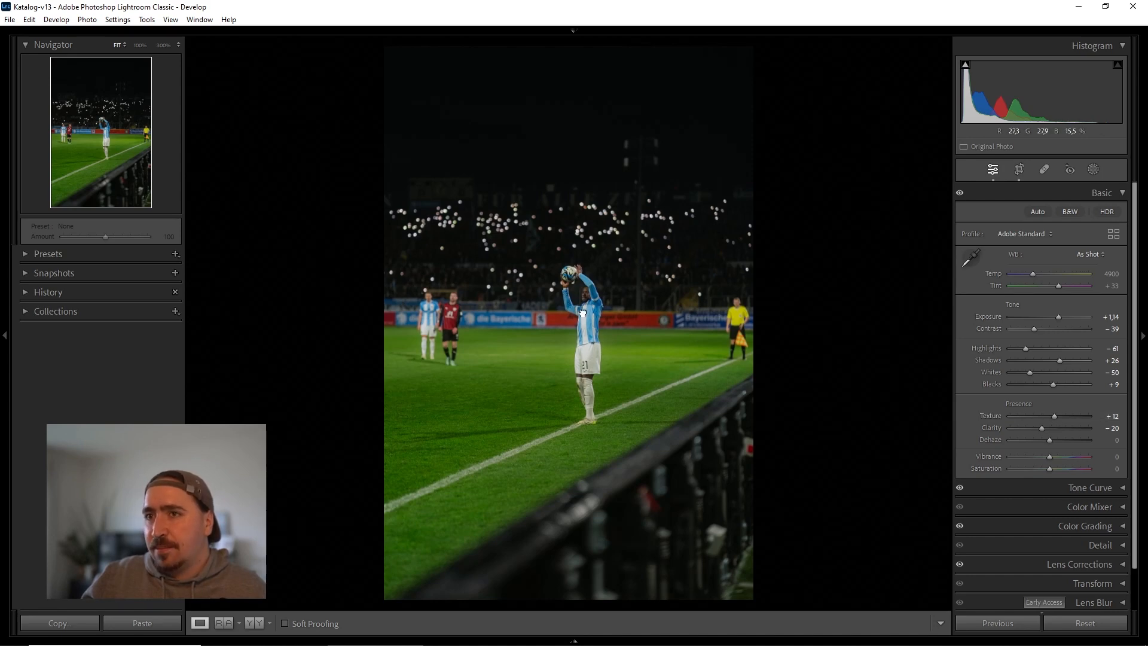
left_click_drag(582, 312, 385, 194)
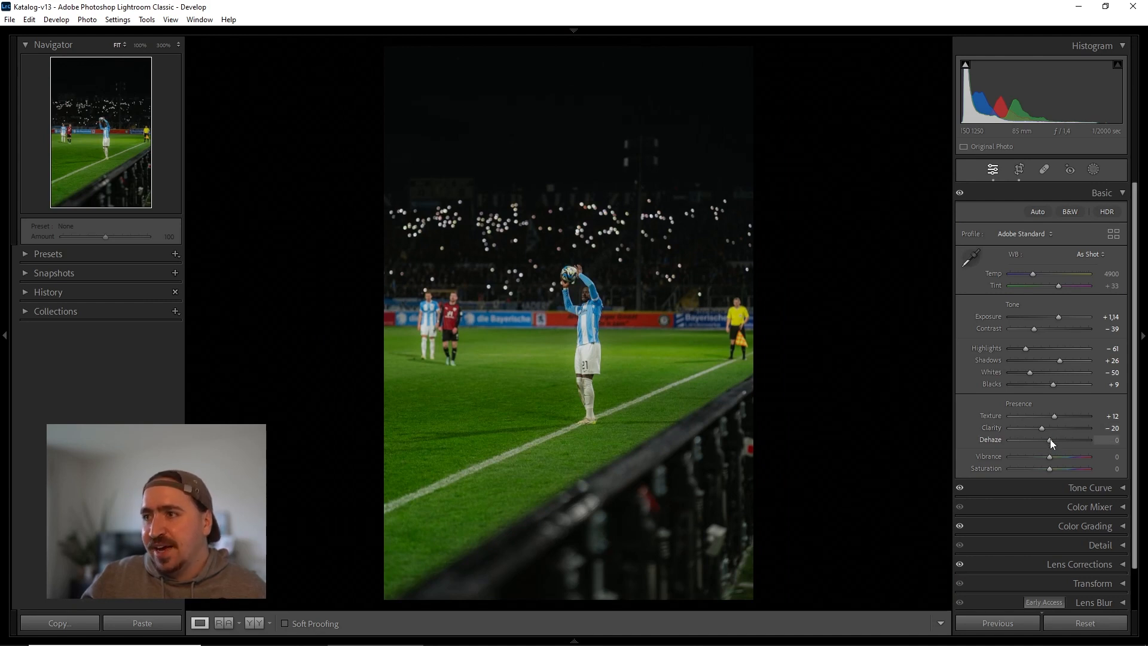
left_click_drag(1050, 442, 1051, 441)
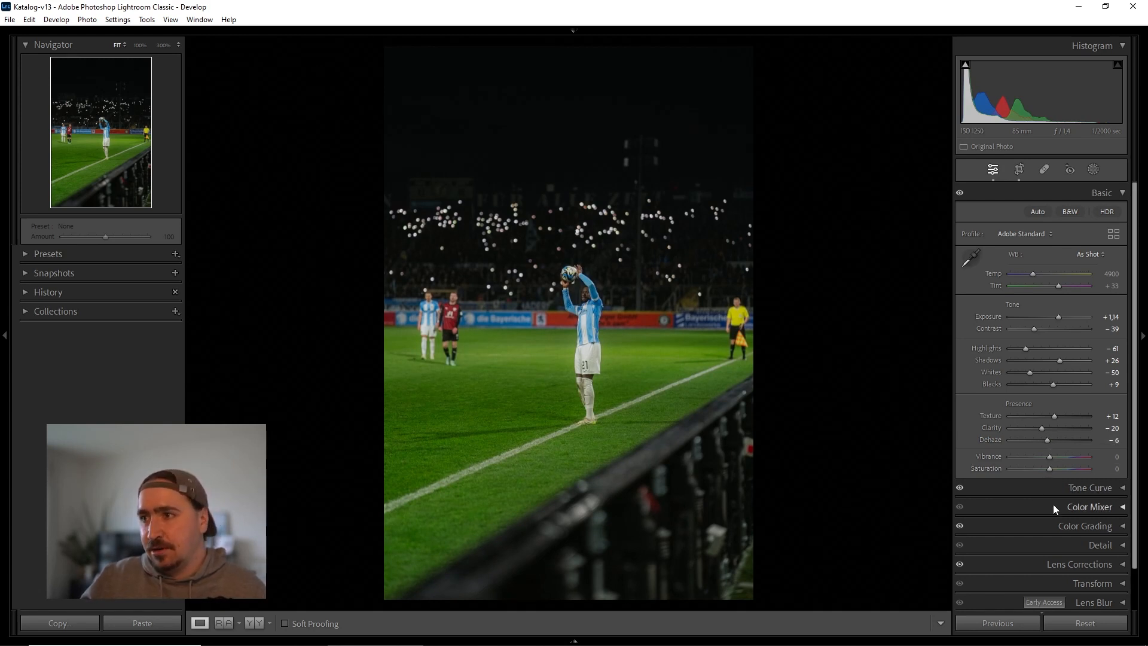
Shift the HSL hues of the photo, setting Green to -11 and Blue to -12
left_click(1119, 507)
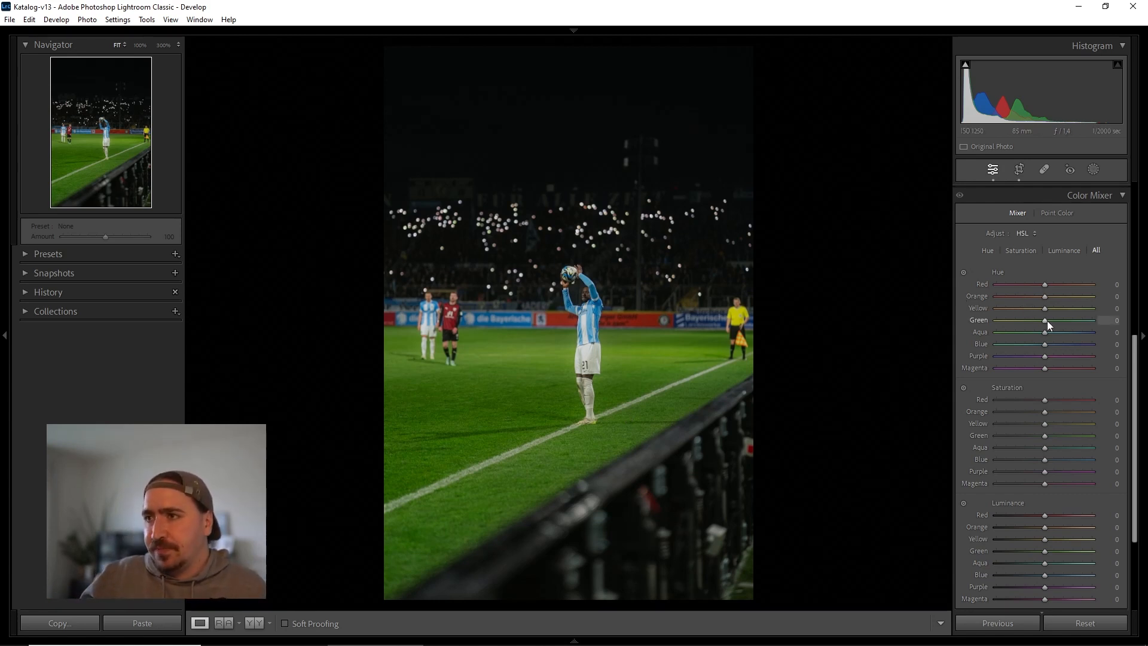
left_click_drag(1042, 318, 1035, 314)
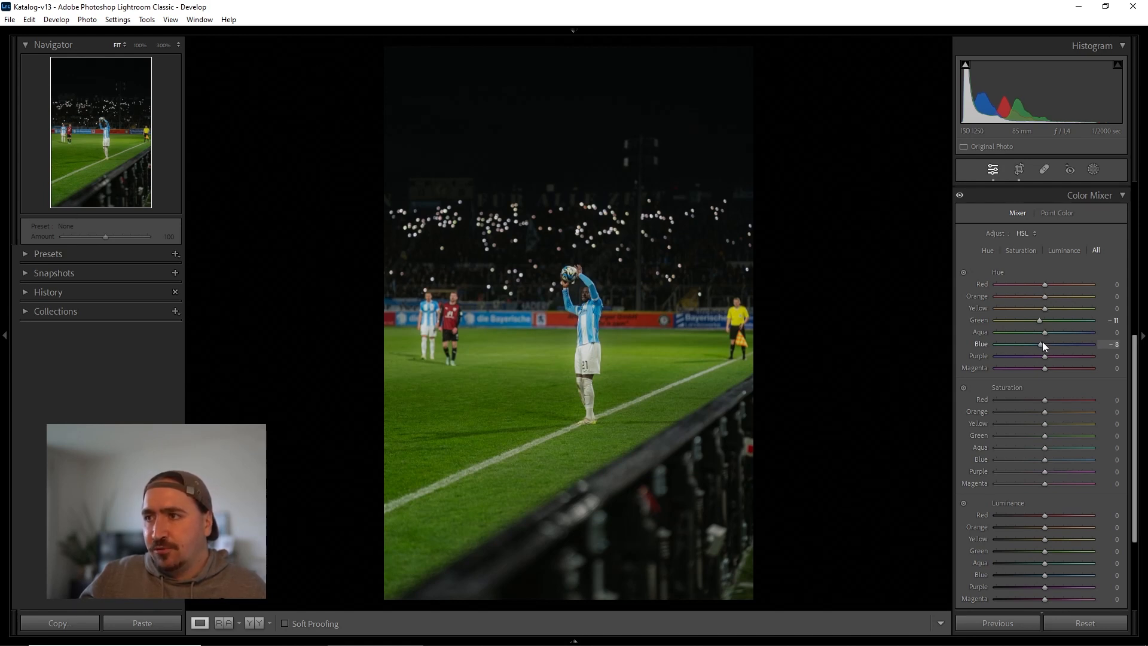
scroll(1041, 343, "down", 3)
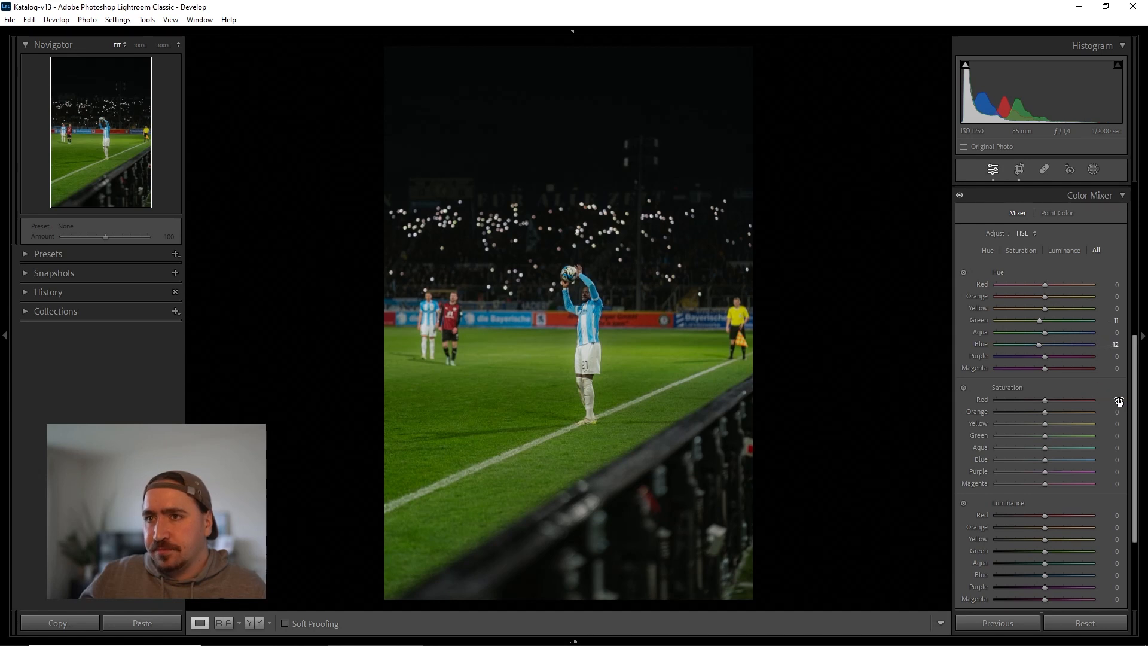
Darken the blues and greens by setting HSL luminance to -17 for Blue and -16 for Green
scroll(1108, 397, "down", 3)
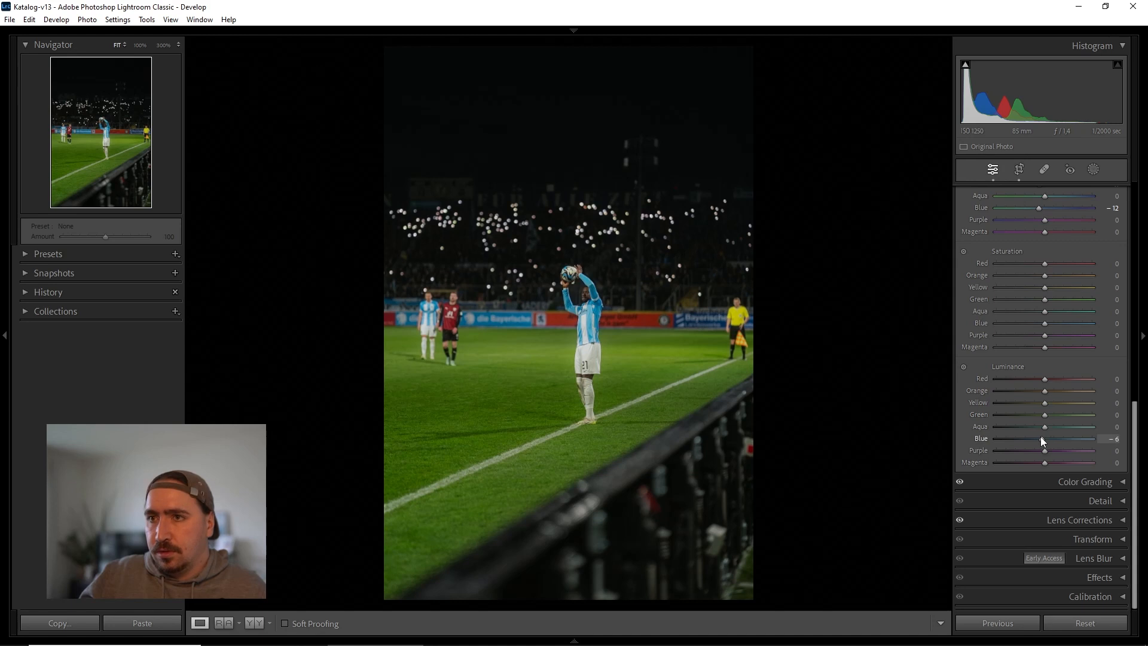
left_click_drag(1039, 438, 1045, 437)
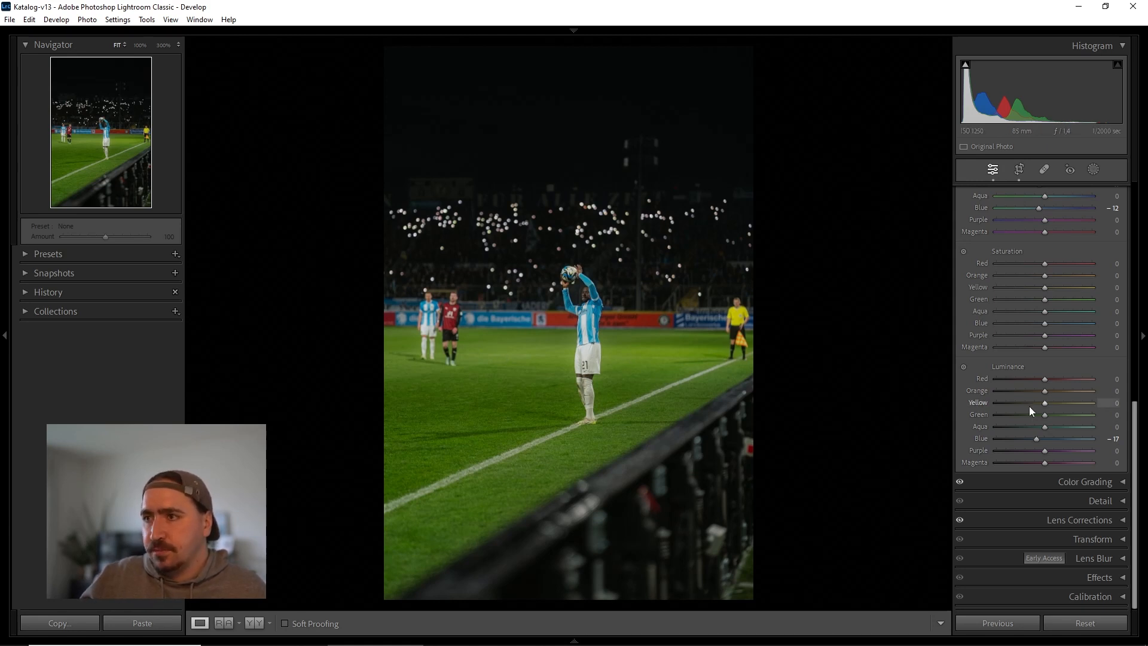
left_click_drag(1042, 415, 1035, 412)
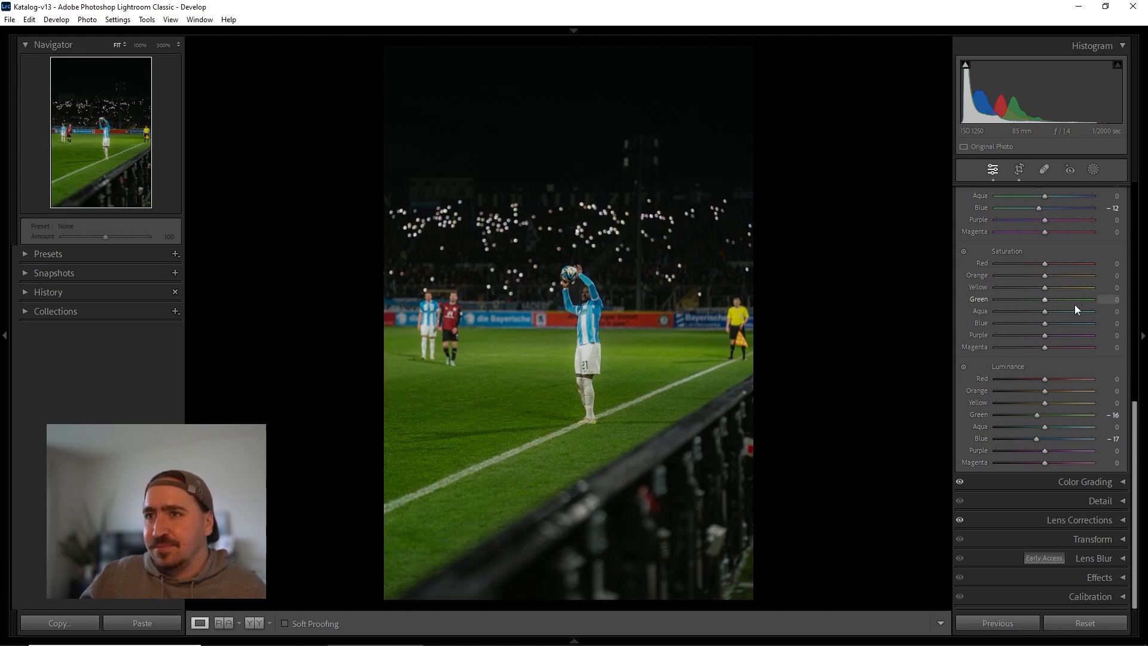
Adjust the HSL saturation to +11 for Red and -12 for Yellow
scroll(1084, 302, "up", 2)
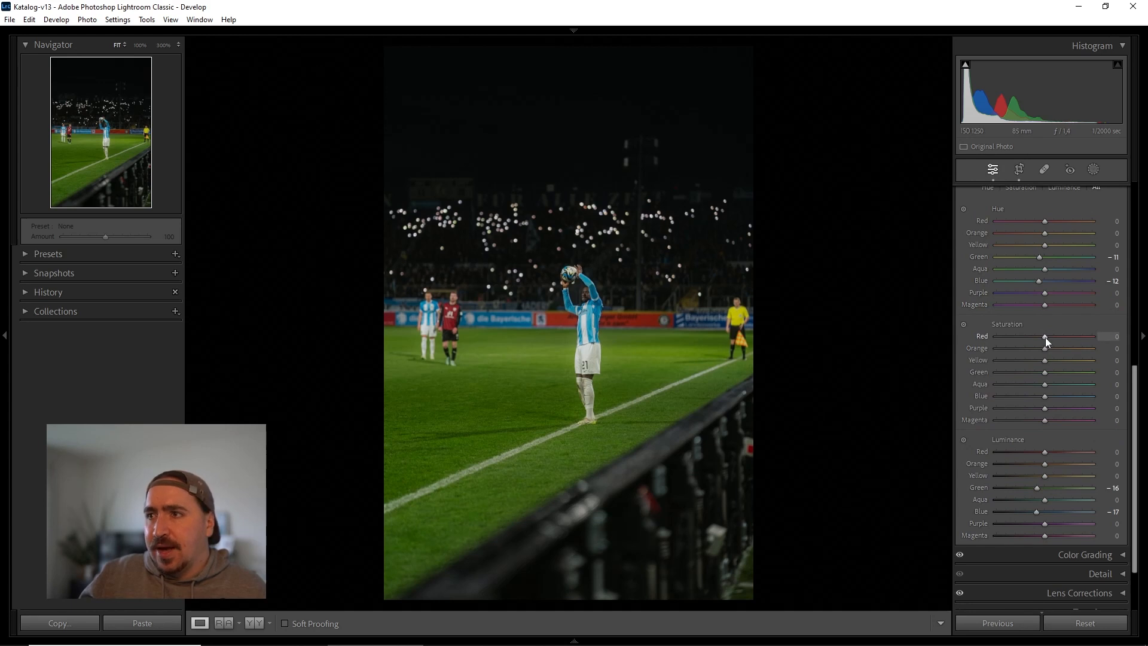
left_click_drag(1045, 337, 1050, 336)
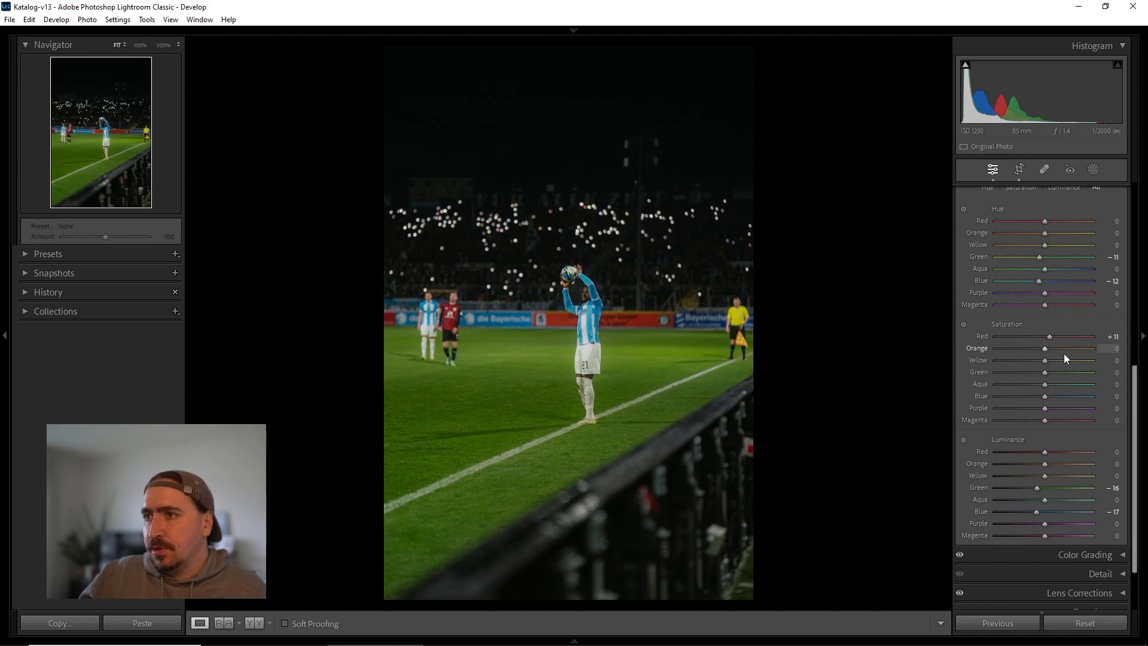
mouse_move(1043, 360)
left_mouse_down()
mouse_move(1075, 356)
mouse_move(1040, 360)
mouse_move(1051, 364)
left_mouse_up()
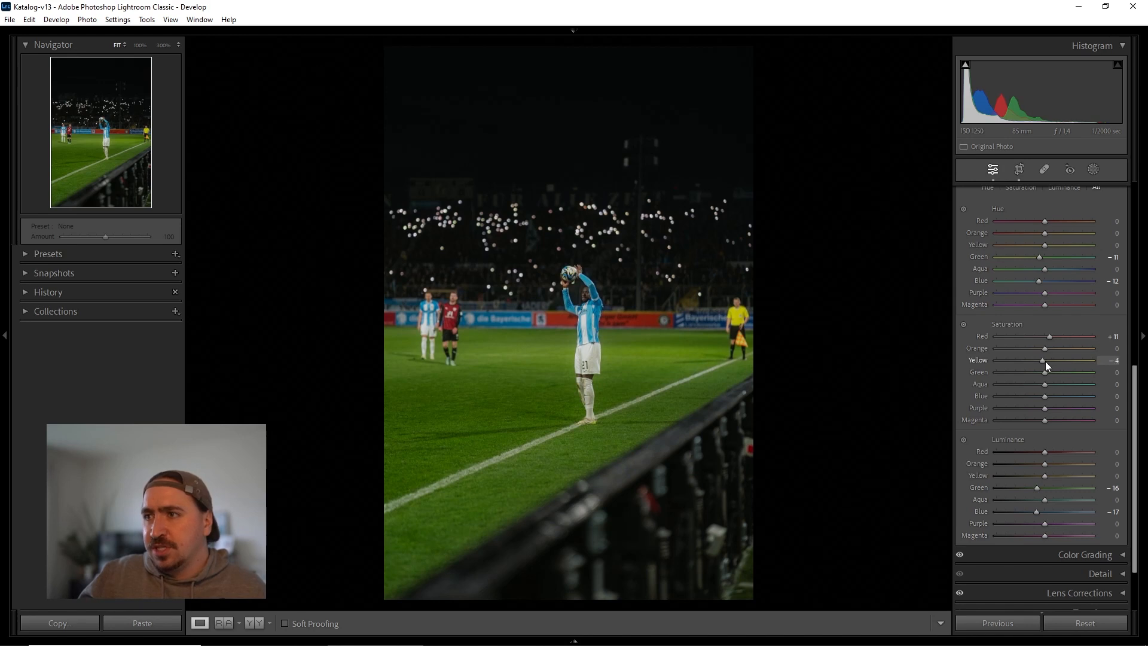
left_click_drag(1041, 359, 1042, 359)
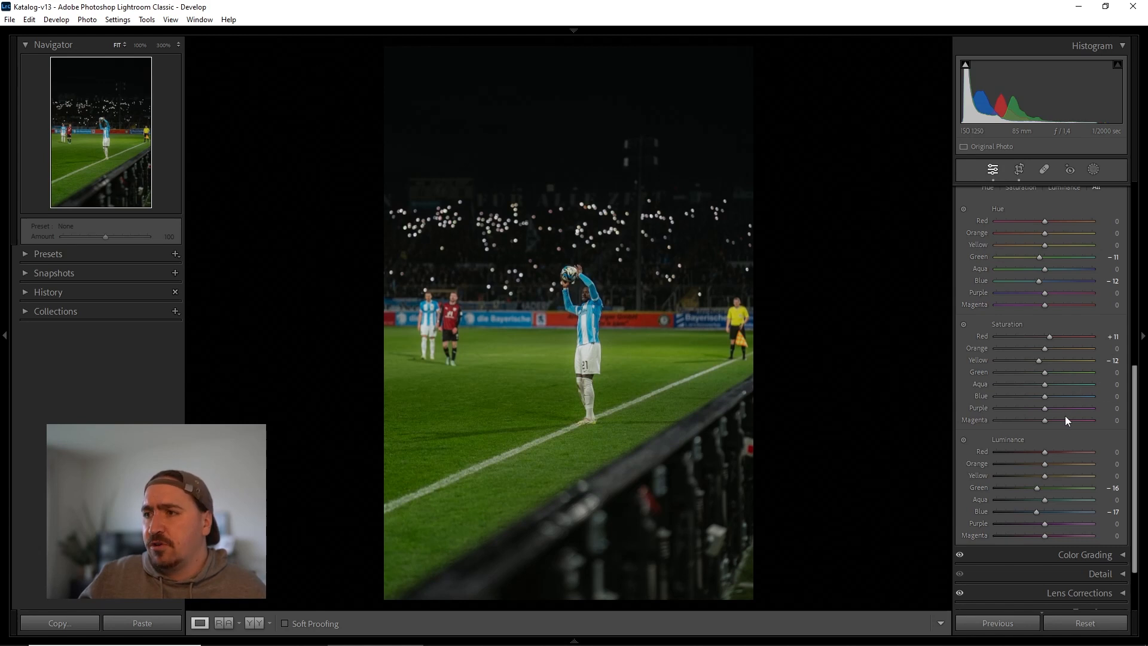
Darken the yellow tones by setting the HSL luminance for Yellow to -13
mouse_move(1045, 475)
left_mouse_down()
mouse_move(1035, 479)
mouse_move(1055, 475)
mouse_move(1035, 472)
left_mouse_up()
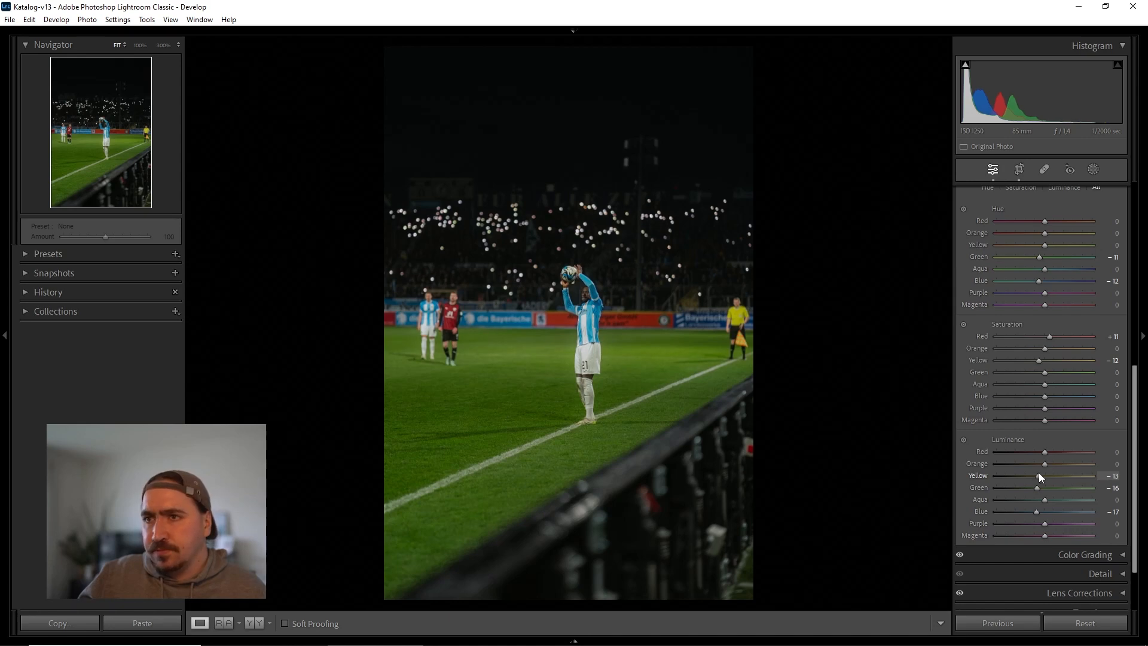
left_click(567, 306)
left_click(572, 378)
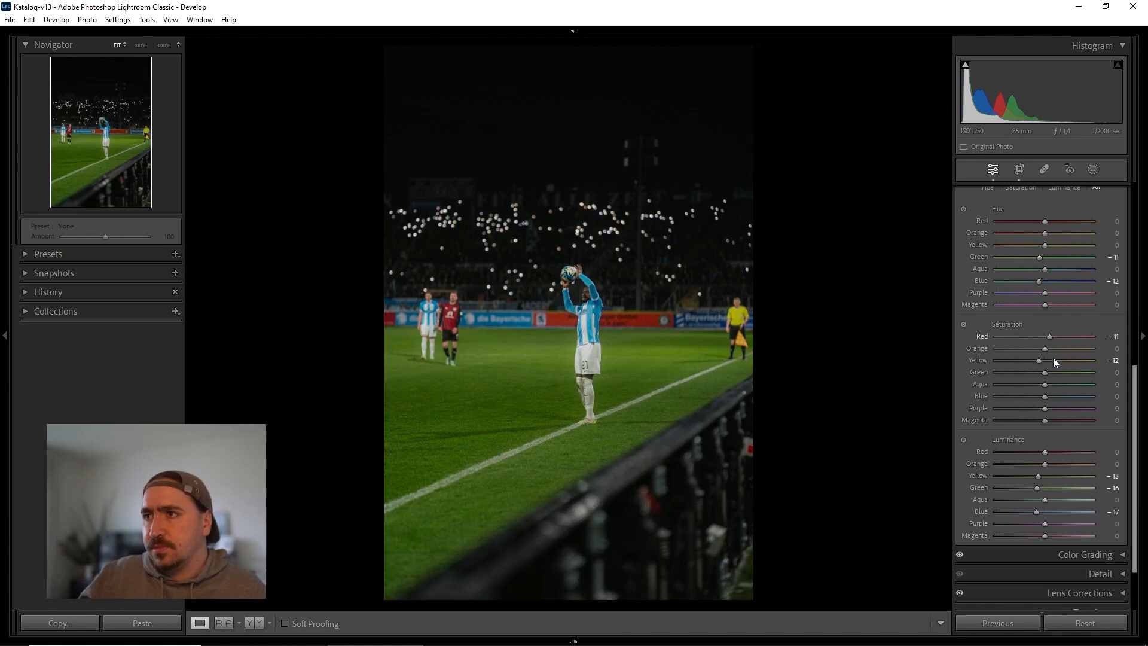
Set the Green Primary hue to +11 in the calibration adjustments
scroll(1053, 357, "down", 3)
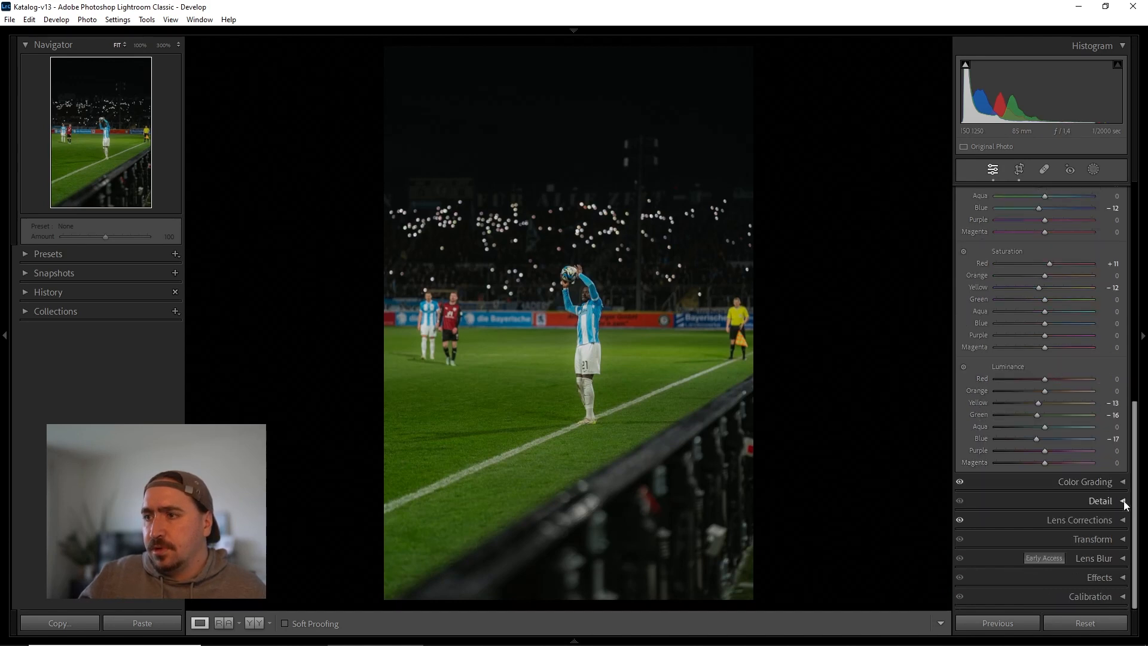
scroll(1116, 287, "up", 5)
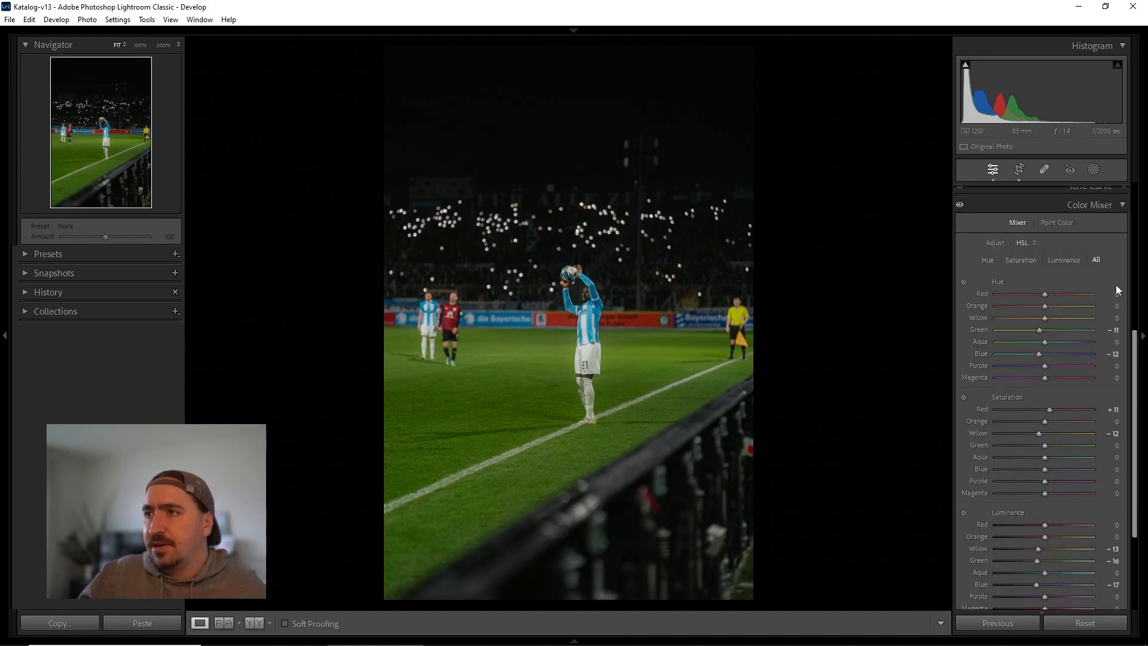
left_click(1111, 209)
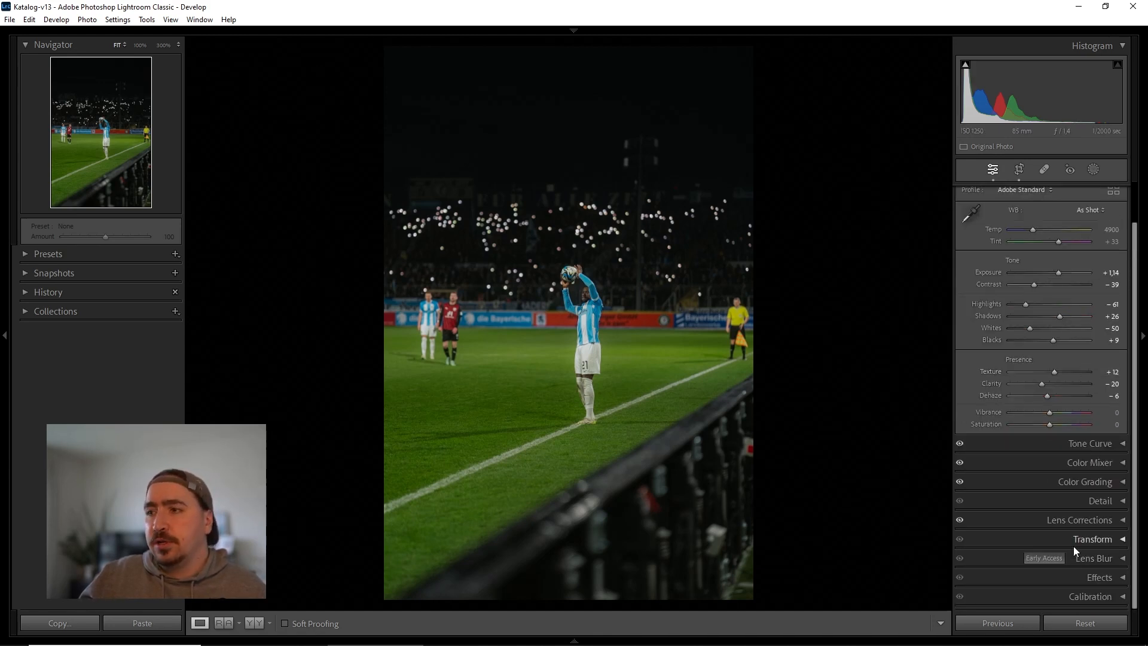
left_click(1095, 595)
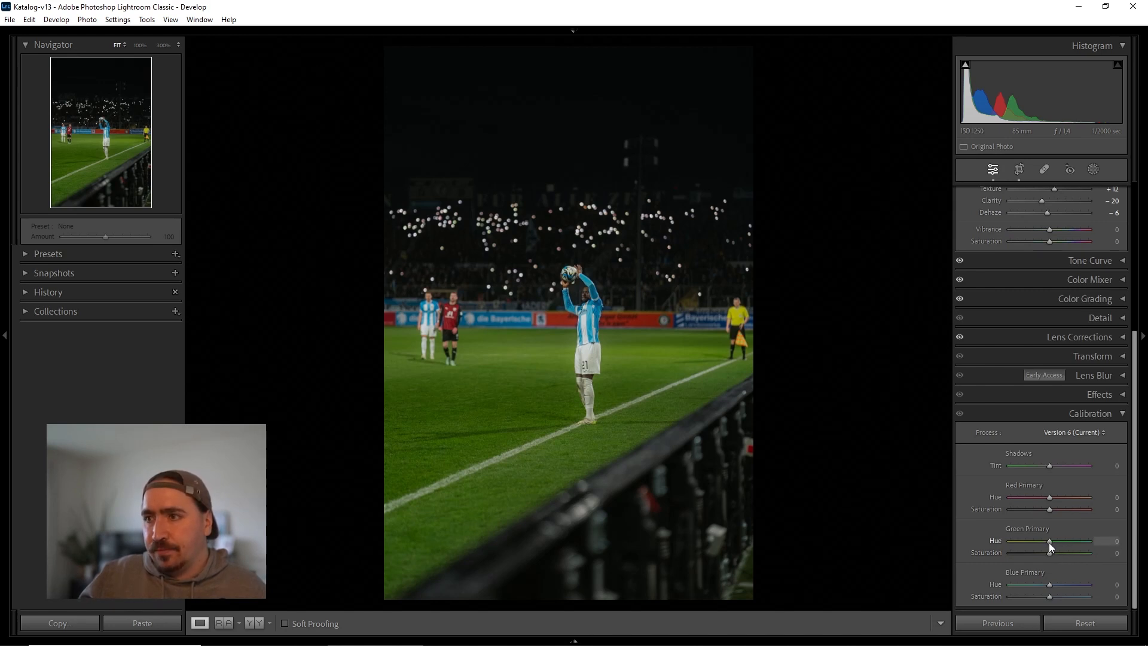
mouse_move(1049, 543)
left_mouse_down()
mouse_move(1071, 539)
mouse_move(1053, 542)
left_mouse_up()
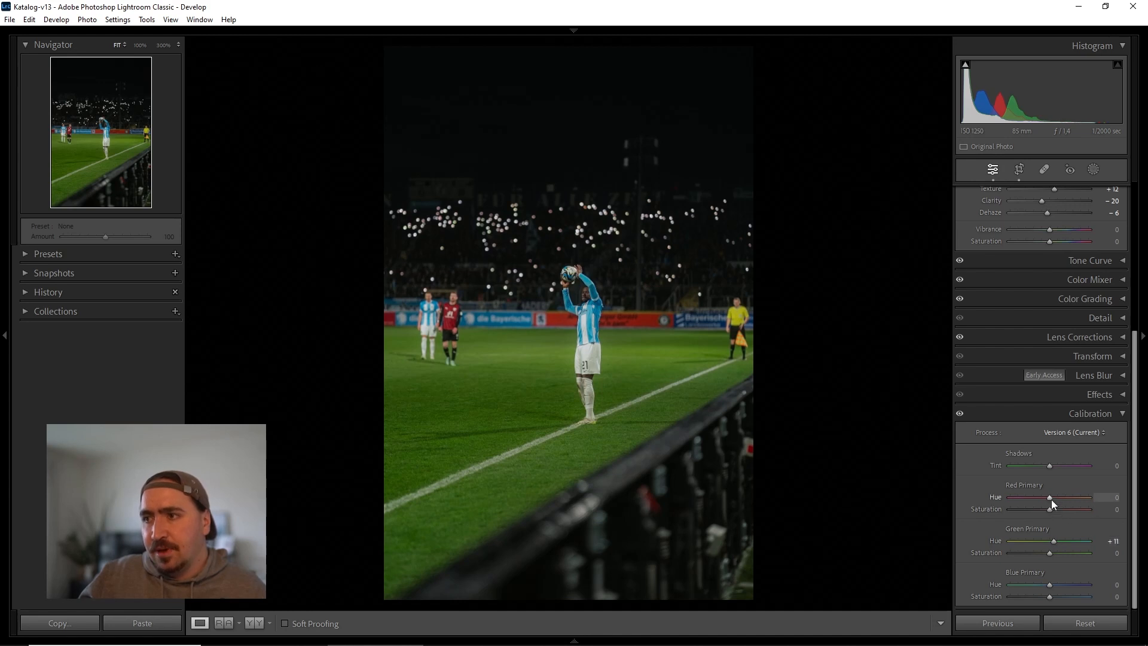
In the calibration, set Red Primary hue to +8 and saturation to +14, and Blue Primary hue to -5
mouse_move(1050, 500)
left_mouse_down()
mouse_move(1027, 496)
mouse_move(1068, 501)
mouse_move(994, 513)
mouse_move(1091, 507)
mouse_move(1026, 499)
mouse_move(1053, 497)
left_mouse_up()
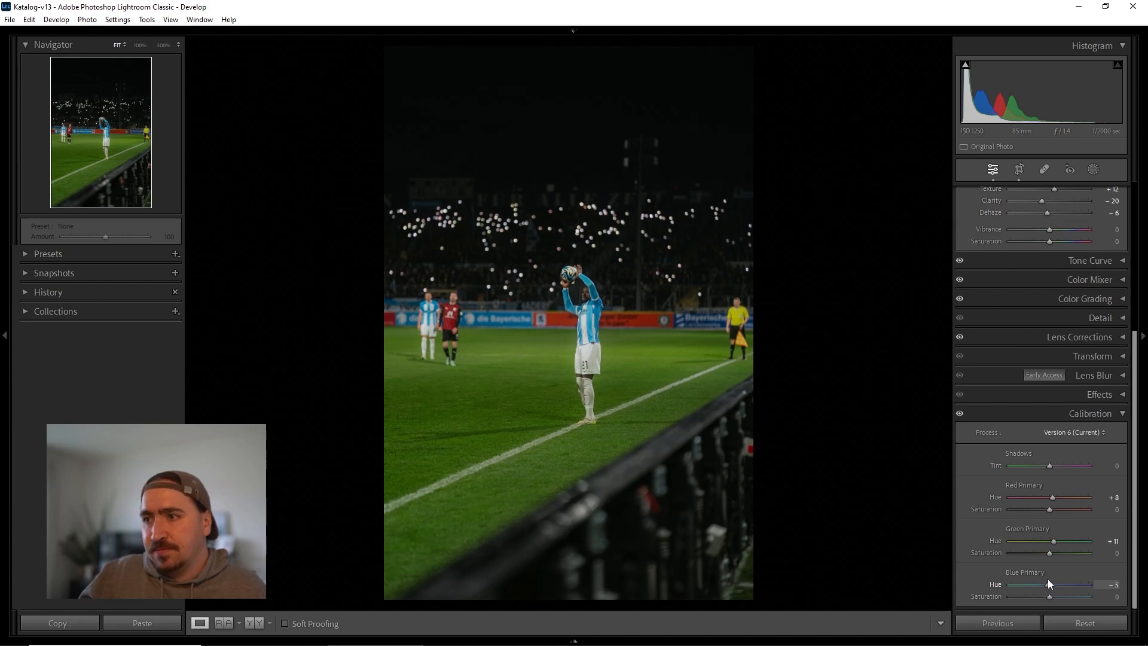
left_click_drag(1047, 581, 1050, 581)
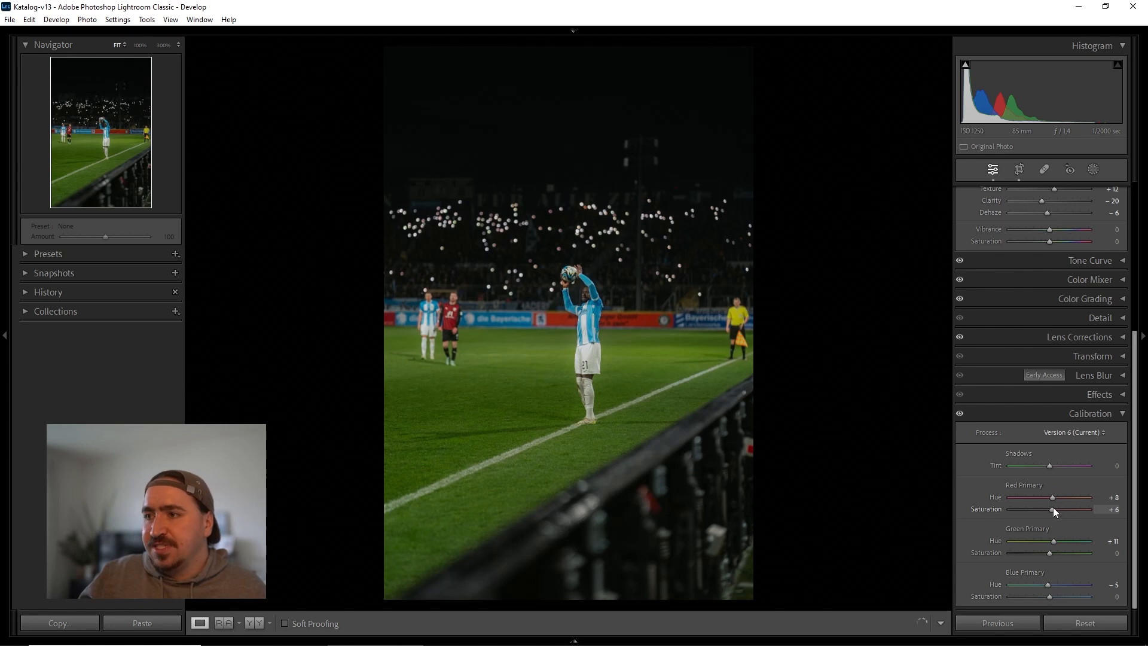
key("Up")
key("Up")
key("Up")
left_click_drag(1052, 507, 1055, 507)
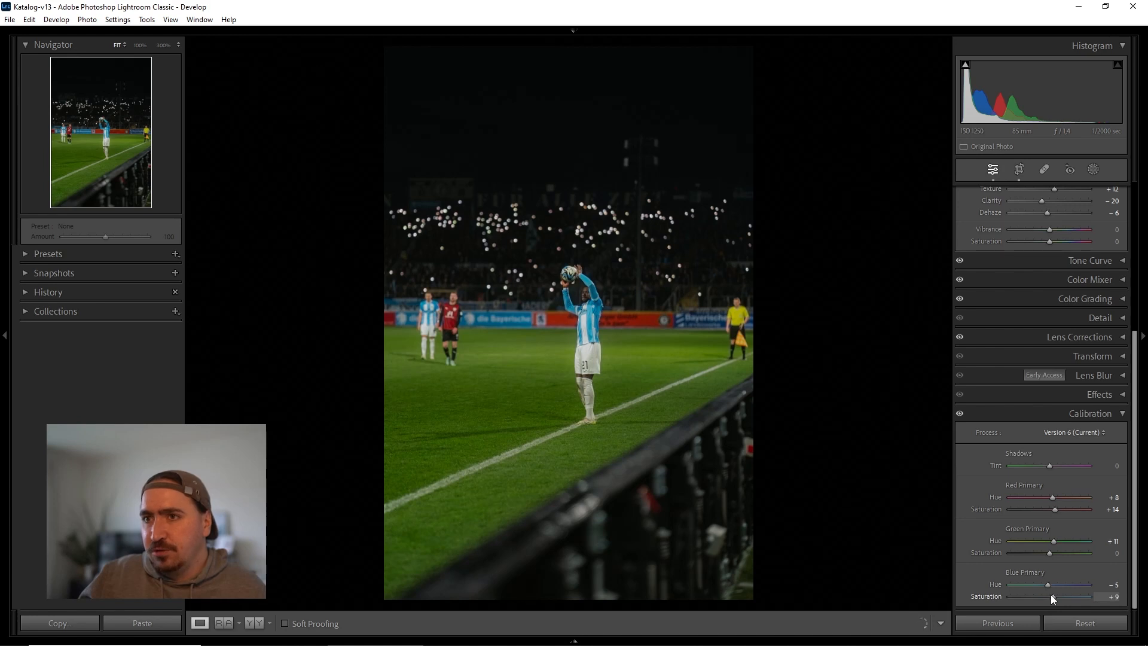
Set the calibration saturation to +11 for Blue Primary and -18 for Green Primary
left_click_drag(1051, 595, 1053, 595)
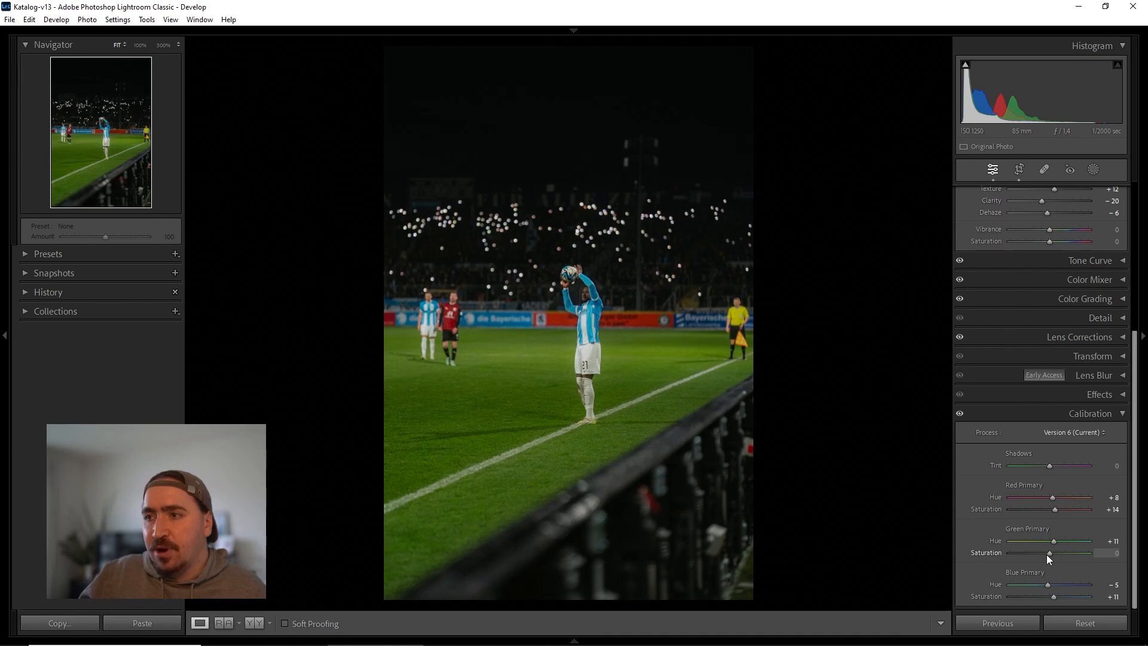
left_click_drag(1041, 554, 1042, 551)
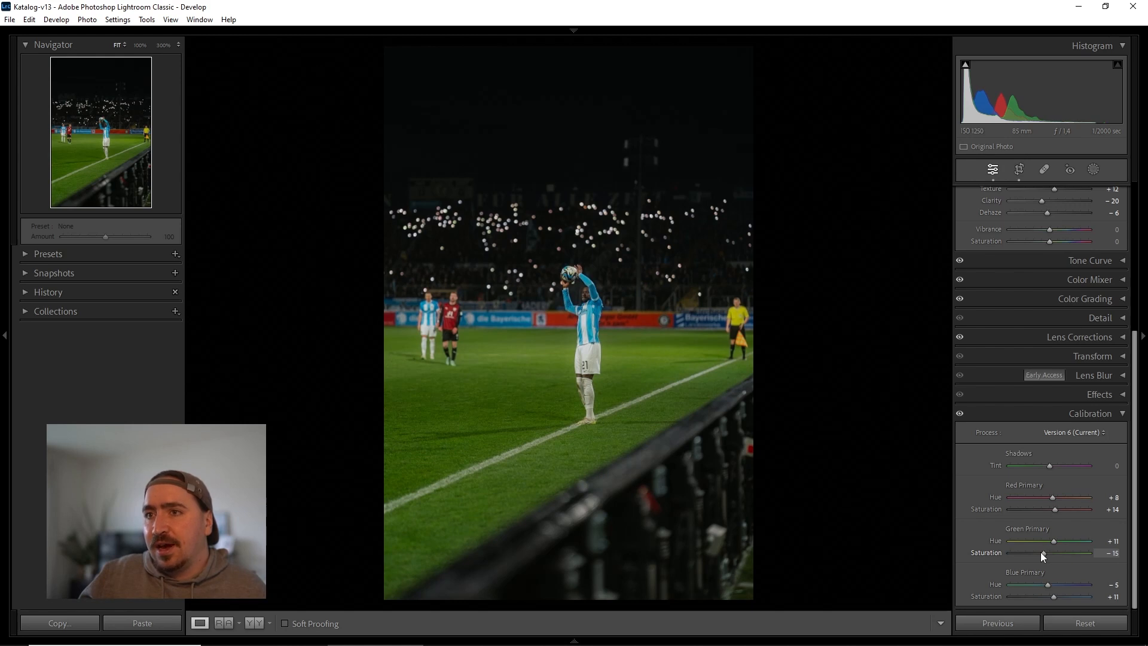
left_click_drag(1039, 551, 1039, 551)
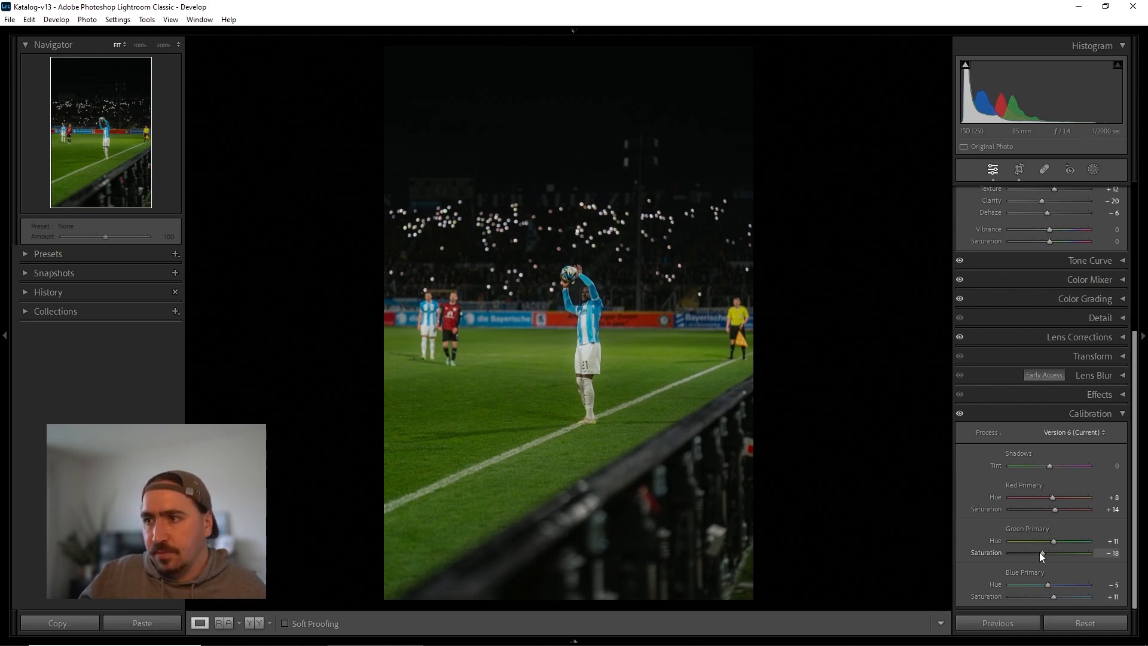
left_click_drag(574, 344, 620, 297)
left_click(1113, 414)
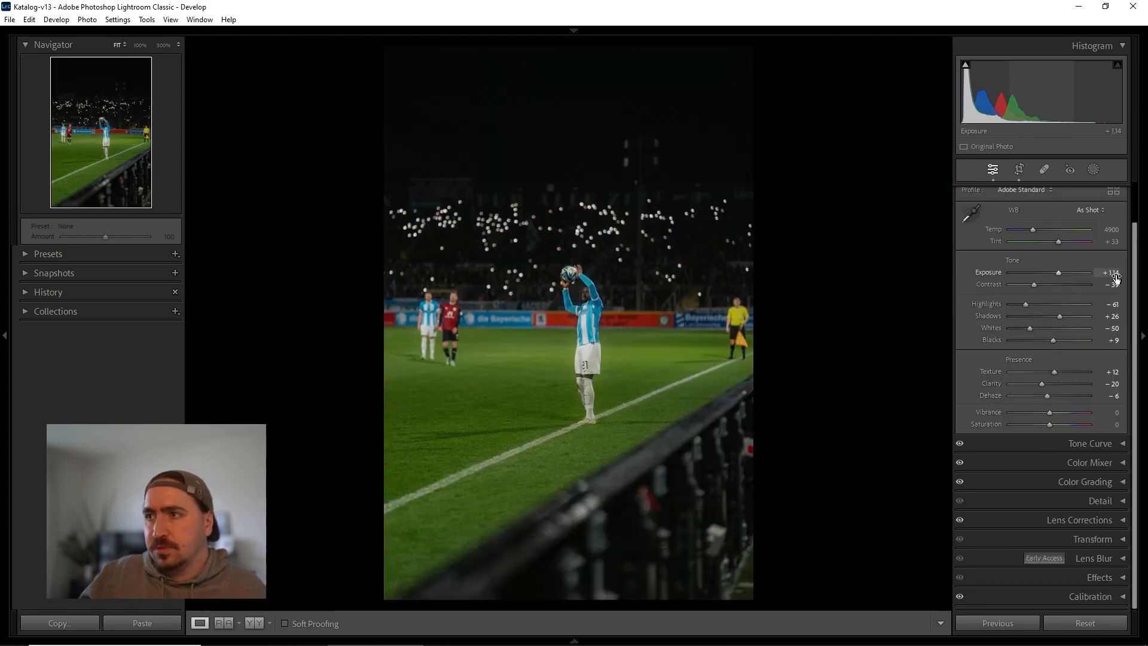
Color grade the shadows blue with hue 225, saturation 7 and luminance -17
scroll(1117, 216, "up", 1)
scroll(1094, 334, "down", 2)
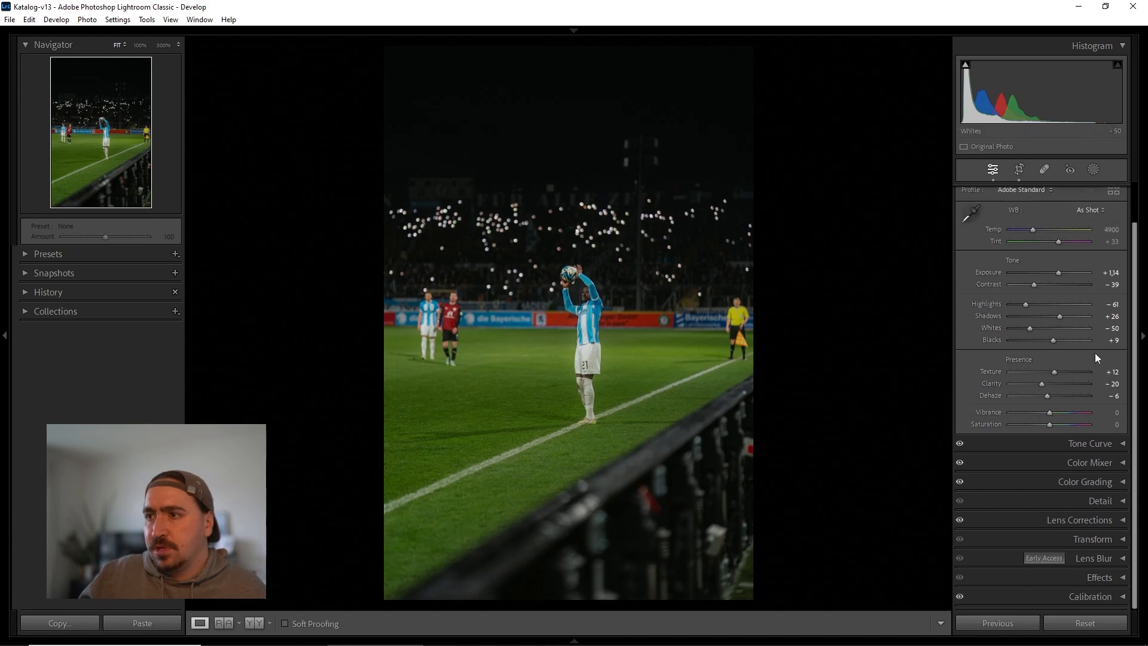
left_click(1116, 482)
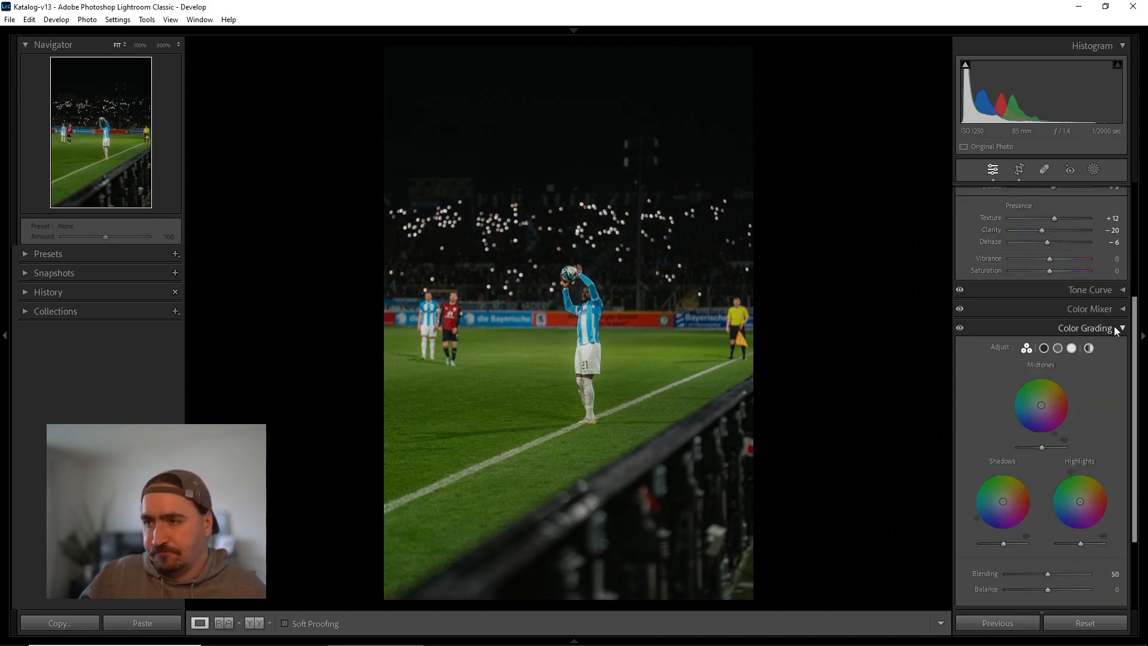
left_click(1043, 348)
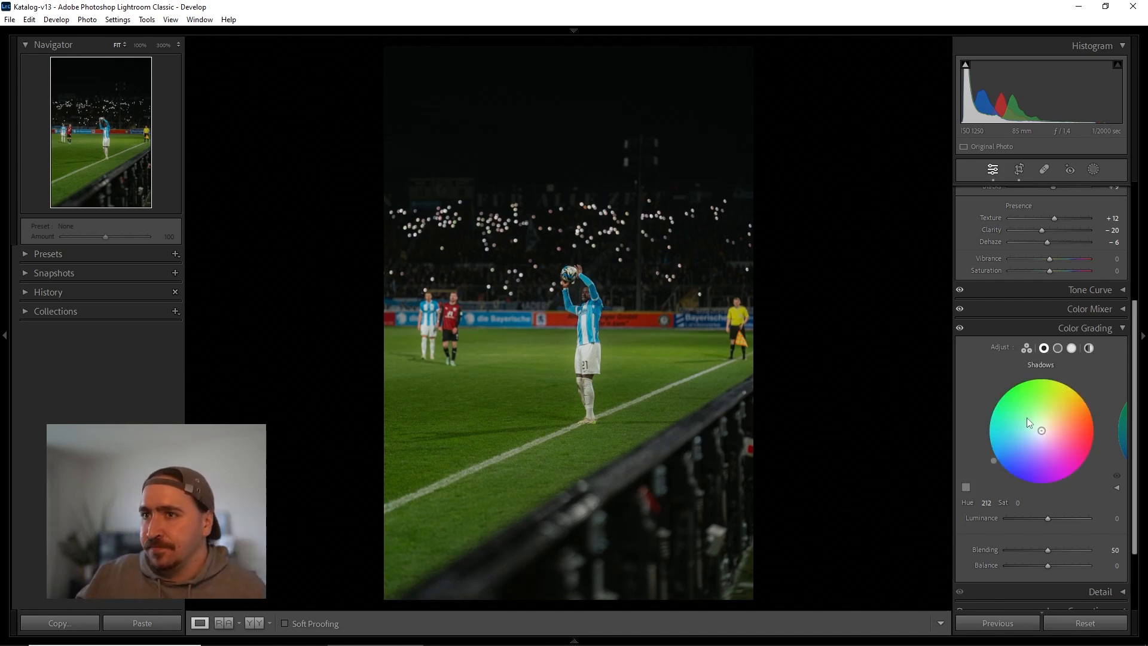
mouse_move(1041, 430)
left_mouse_down()
mouse_move(1035, 441)
mouse_move(1050, 447)
mouse_move(1031, 438)
left_mouse_up()
left_click_drag(1032, 436, 1038, 433)
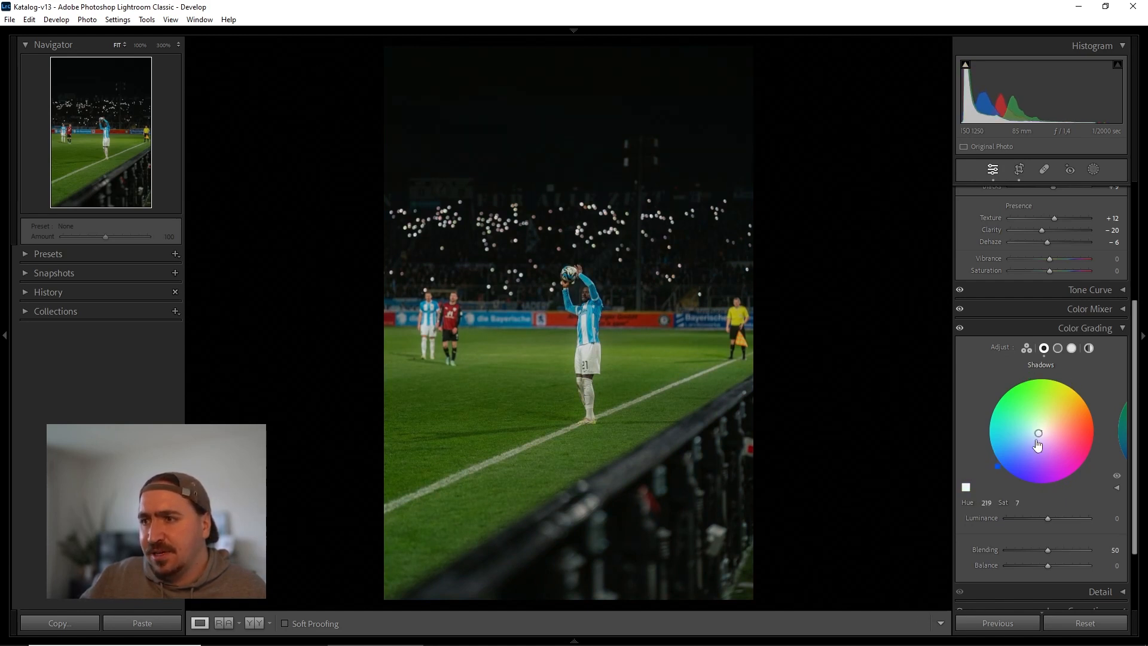
left_click_drag(986, 505, 984, 505)
left_click_drag(996, 465, 1003, 472)
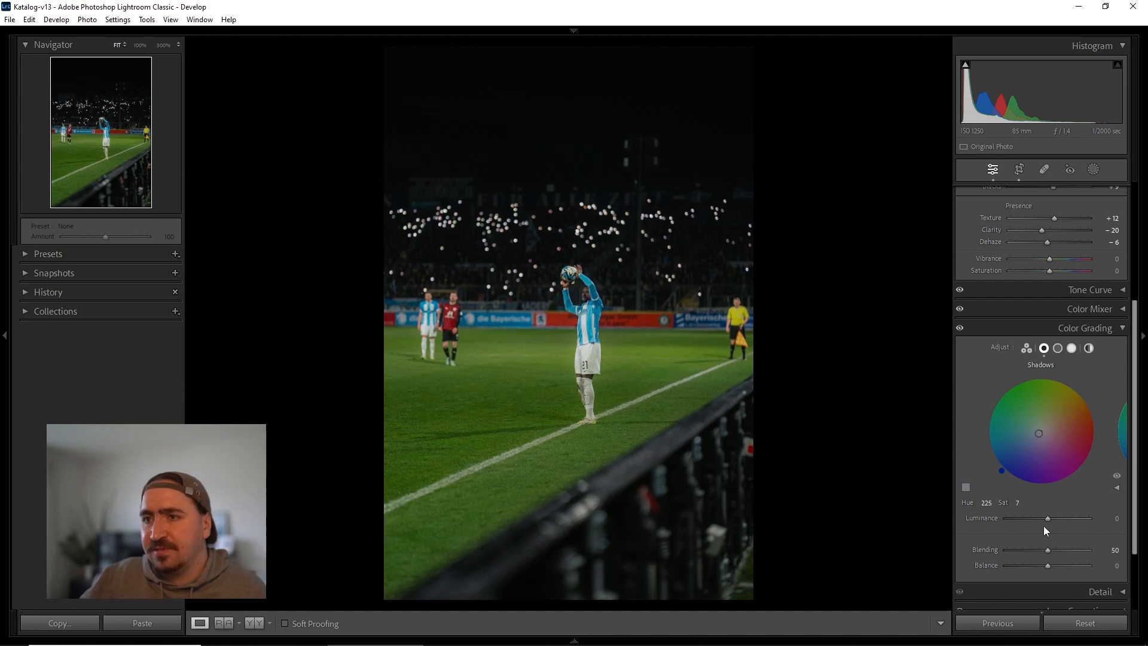
mouse_move(1048, 517)
left_mouse_down()
mouse_move(1071, 518)
mouse_move(1041, 518)
left_mouse_up()
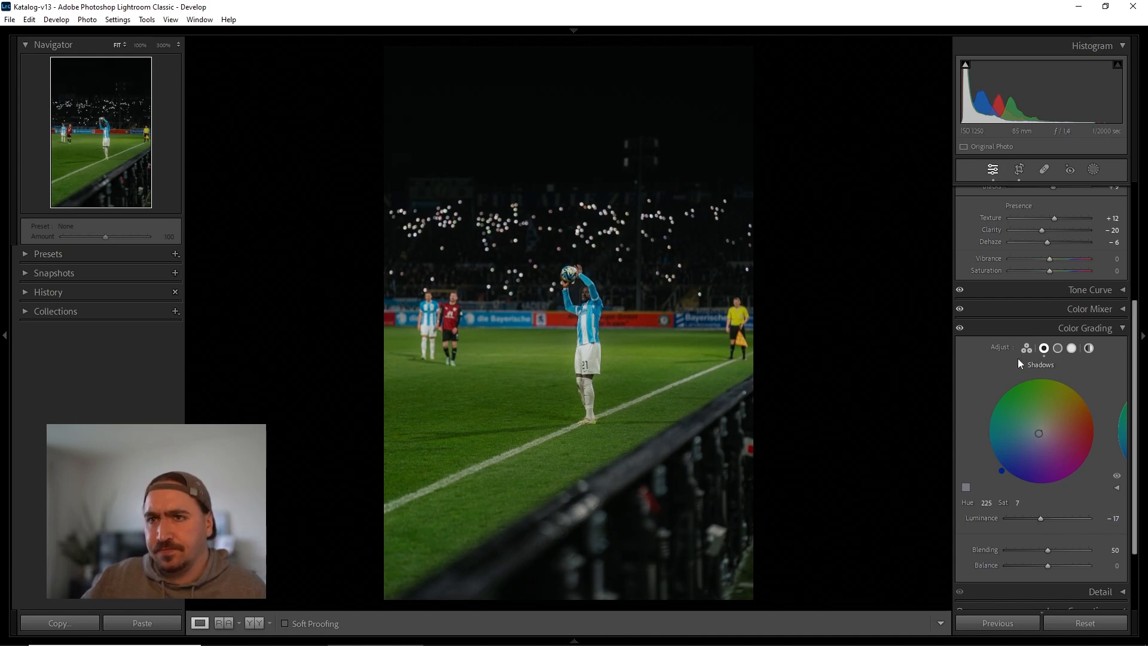
Tint the midtones magenta in the color grading with hue 307 and saturation 6
left_click(1058, 349)
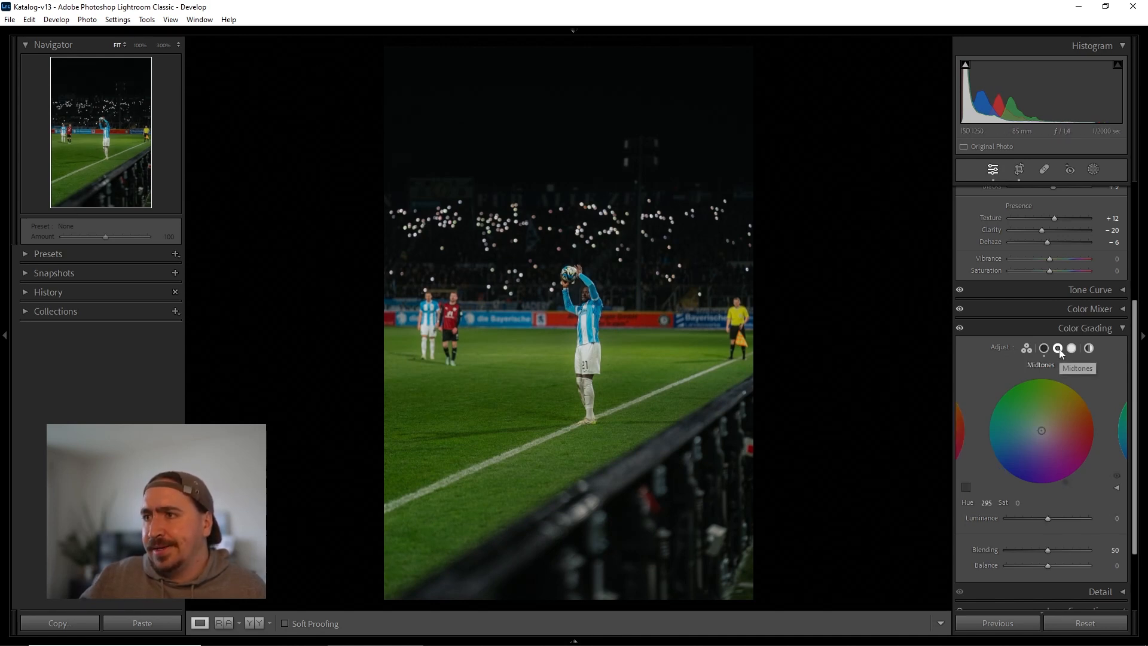
left_click_drag(1051, 421, 1046, 433)
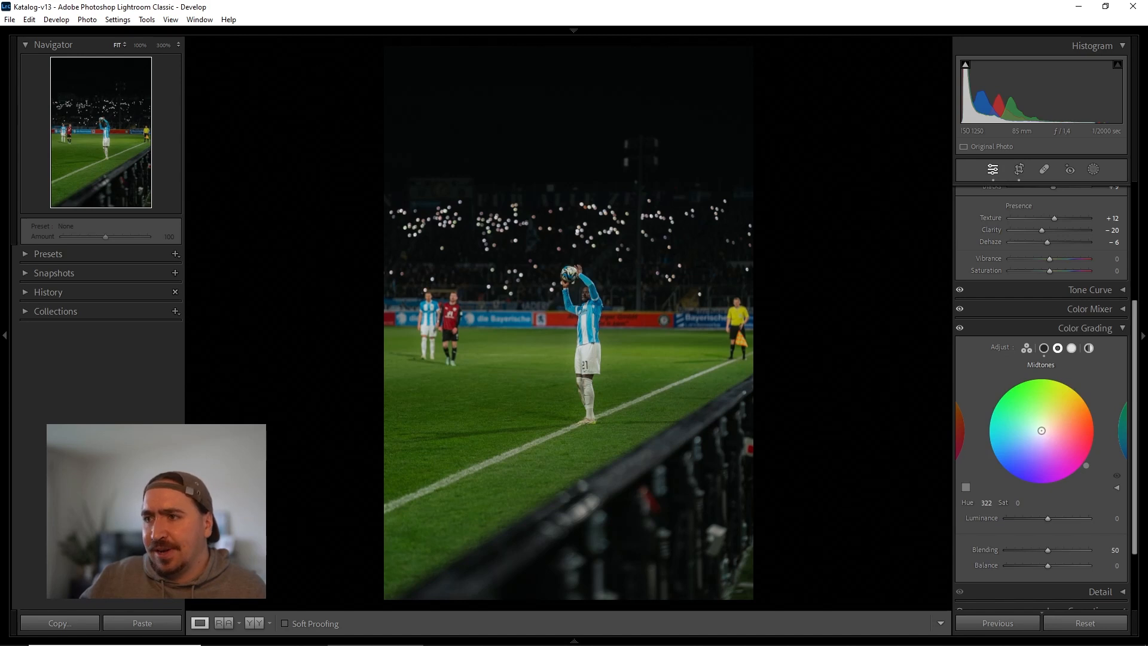
left_click_drag(1041, 430, 1044, 432)
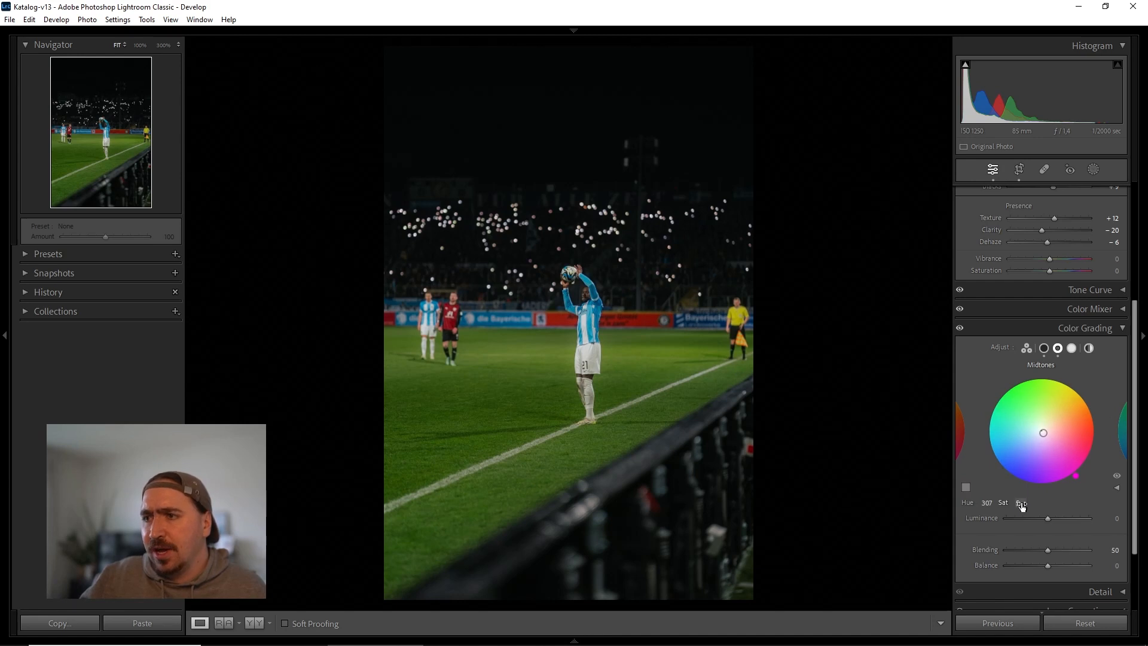
mouse_move(1020, 504)
left_mouse_down()
mouse_move(1011, 504)
mouse_move(1020, 504)
left_mouse_up()
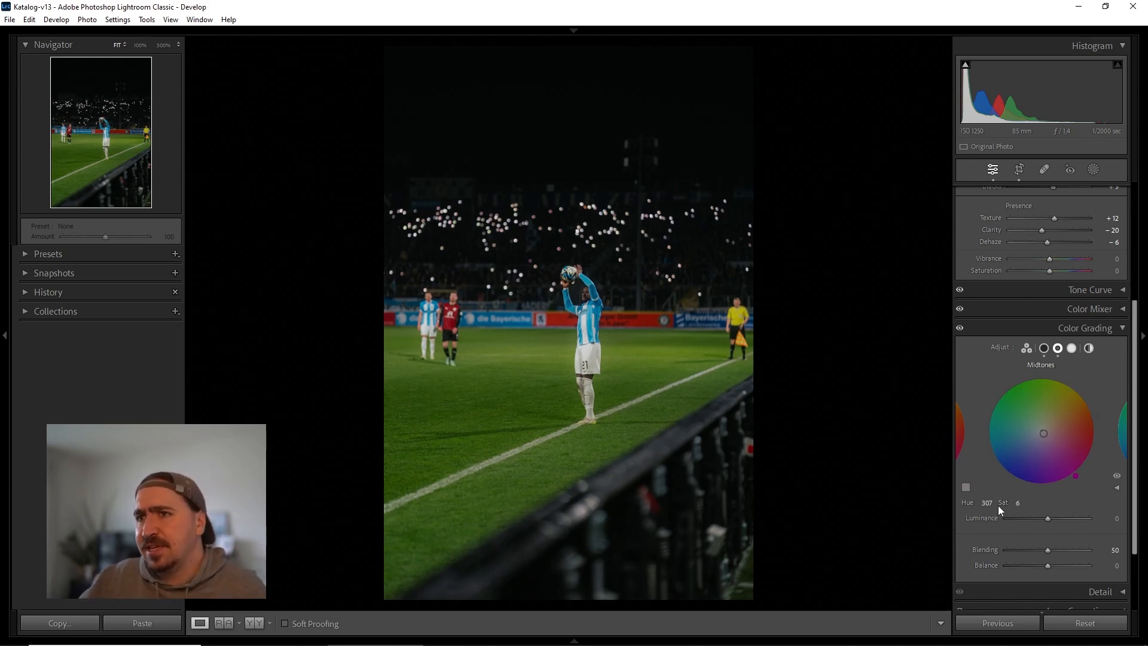
Warm the highlights in the color grading with hue 34, saturation 4 and luminance +16
left_click(1071, 347)
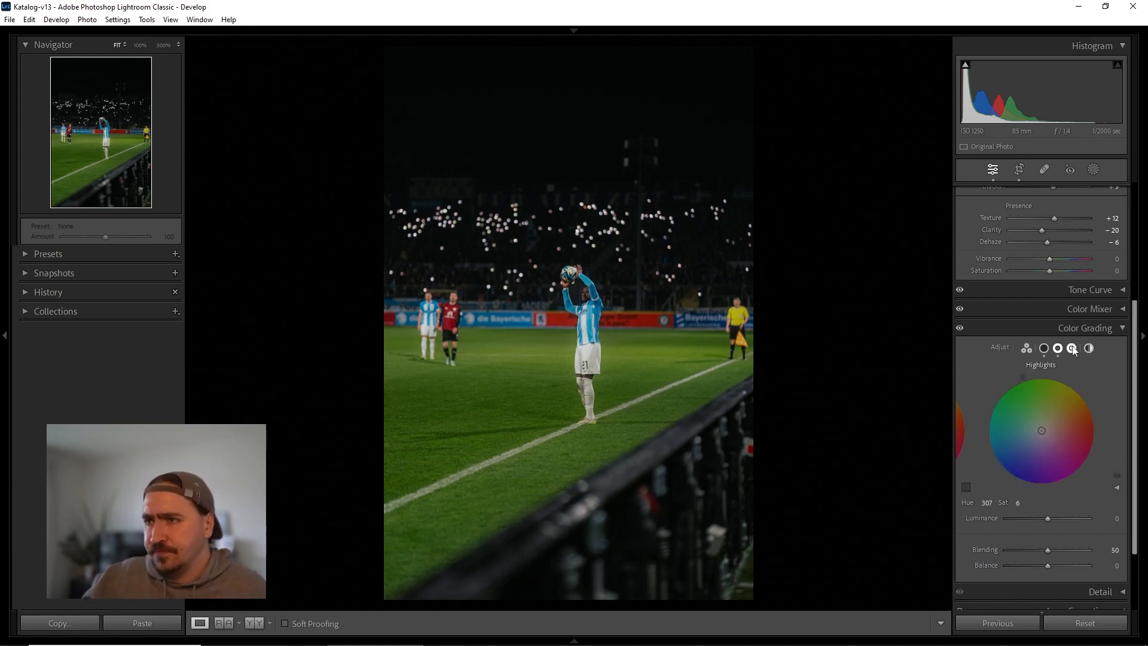
mouse_move(1045, 441)
left_mouse_down()
mouse_move(1052, 422)
mouse_move(1032, 447)
mouse_move(1052, 425)
mouse_move(1043, 428)
left_mouse_up()
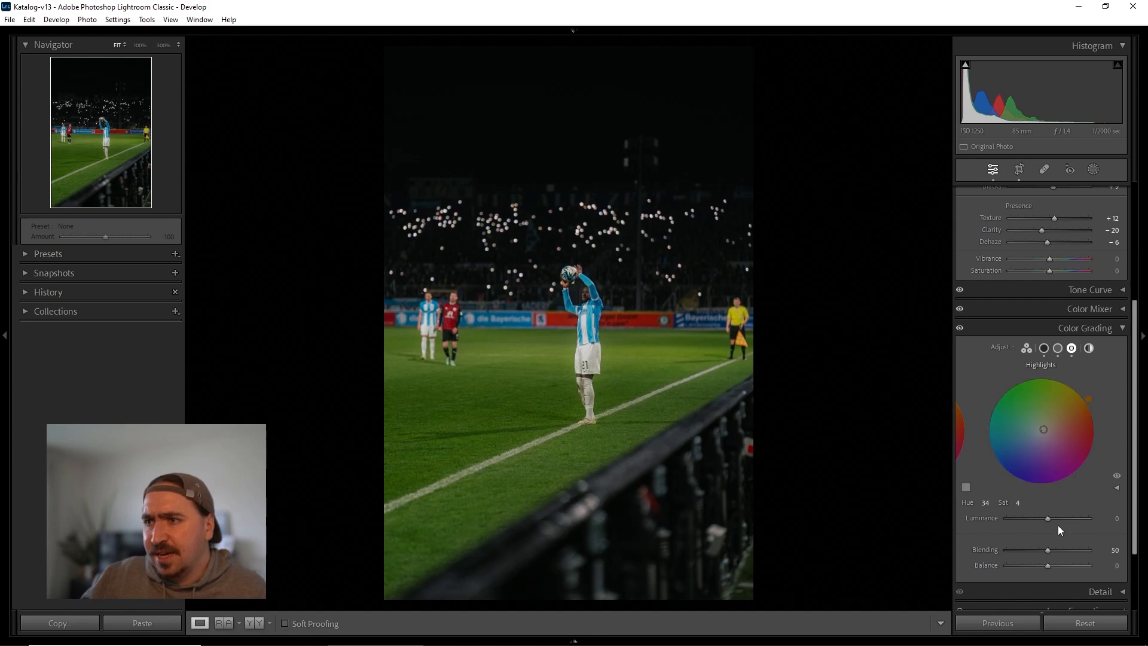
mouse_move(1047, 518)
left_mouse_down()
mouse_move(1061, 511)
mouse_move(1052, 508)
left_mouse_up()
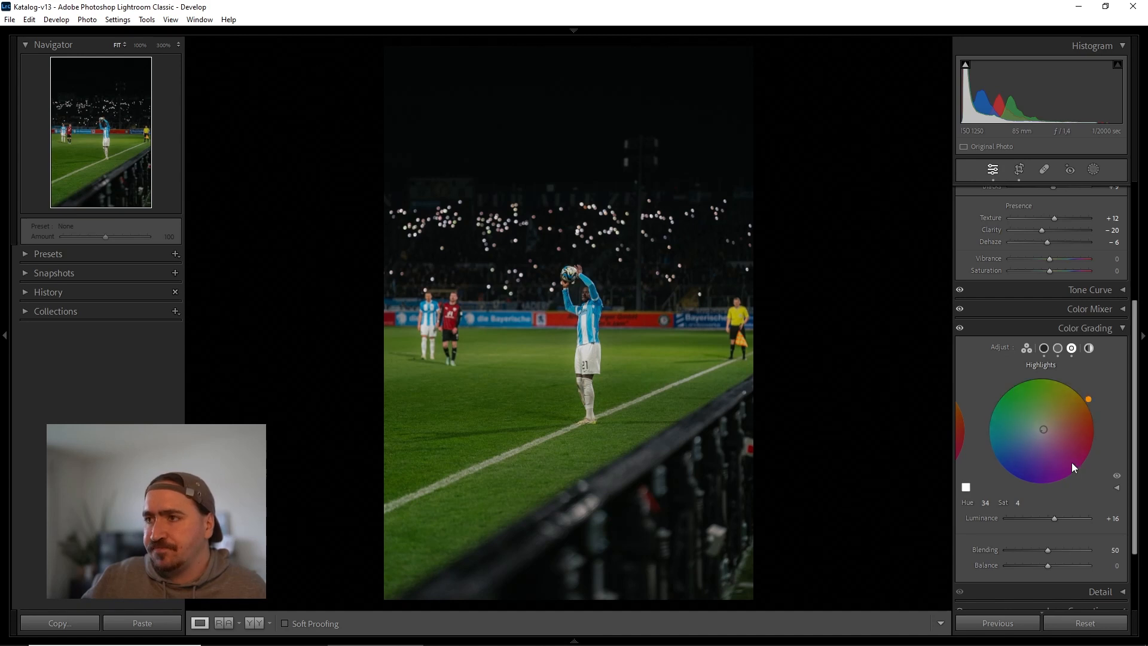
Raise the color grading blending to 70 and shift the balance toward the shadows
left_click_drag(1062, 550, 1027, 549)
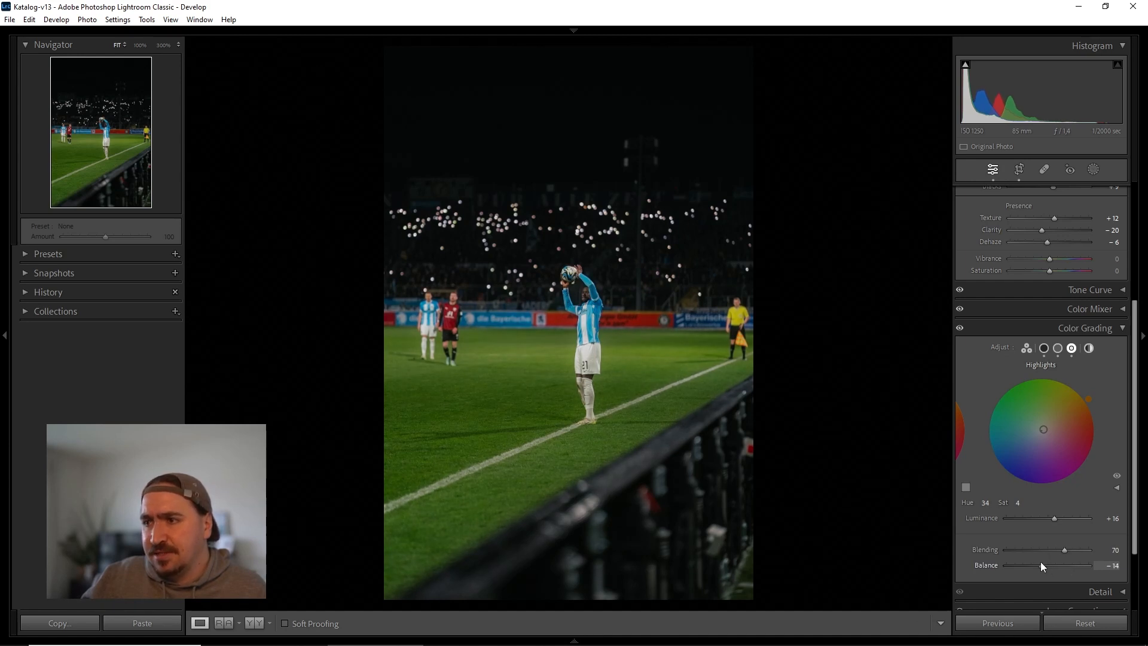
left_click_drag(1040, 563, 1038, 562)
left_click(1119, 327)
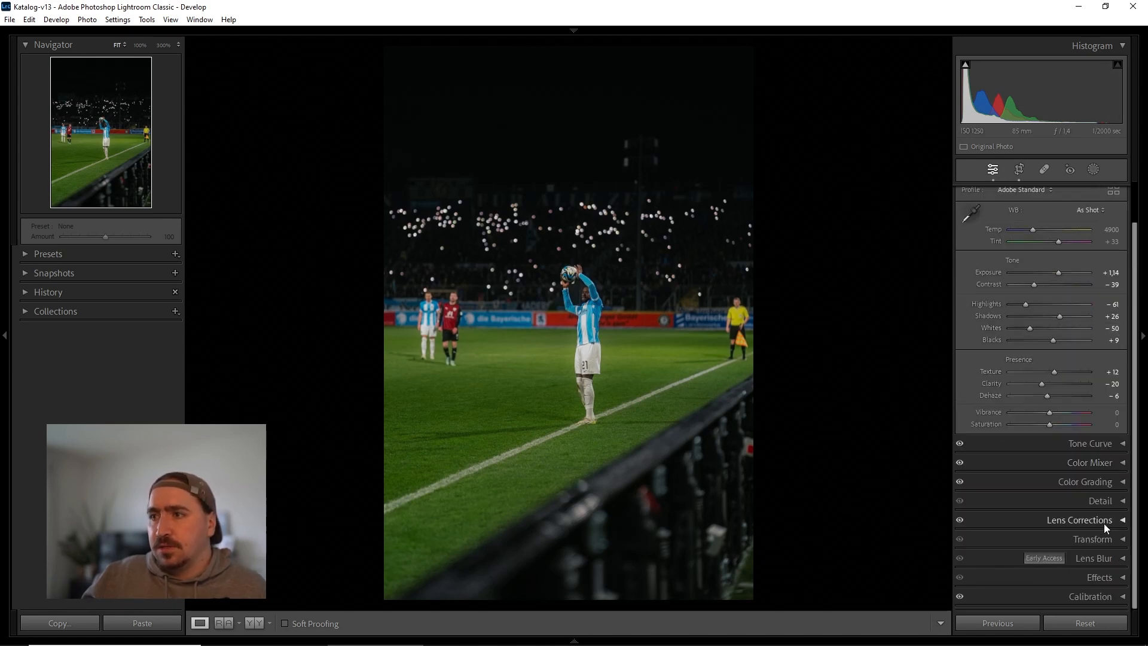
Add a Color Priority post-crop vignette with amount -15, midpoint 0, roundness +100, feather 100 and highlights 100
left_click(1118, 576)
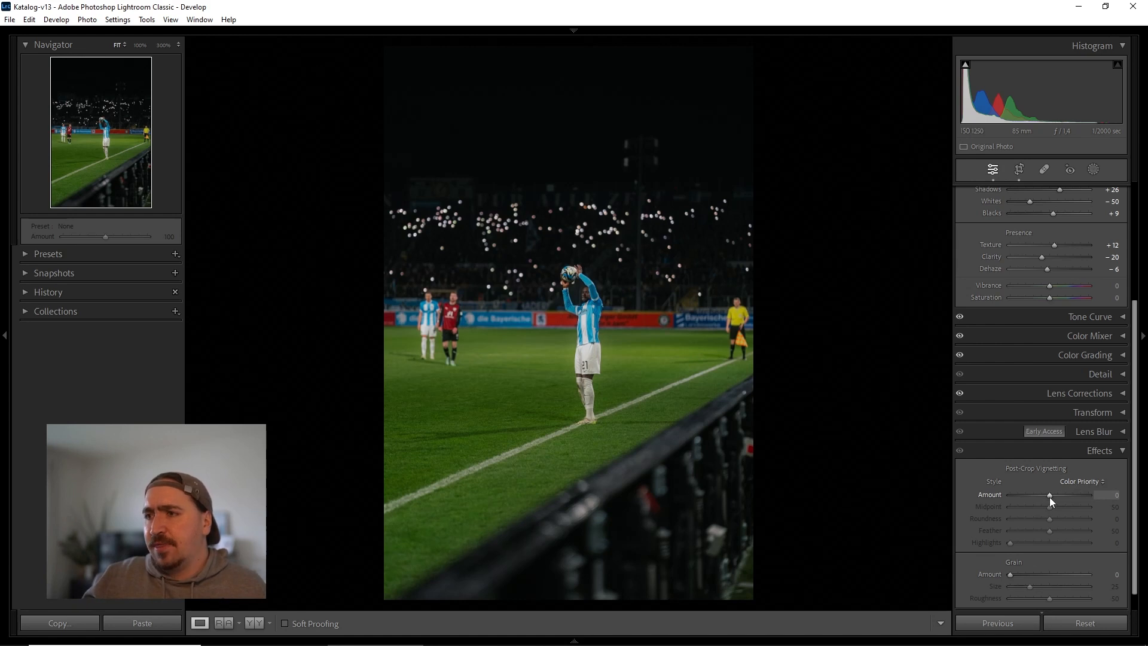
left_click_drag(1049, 497, 1045, 493)
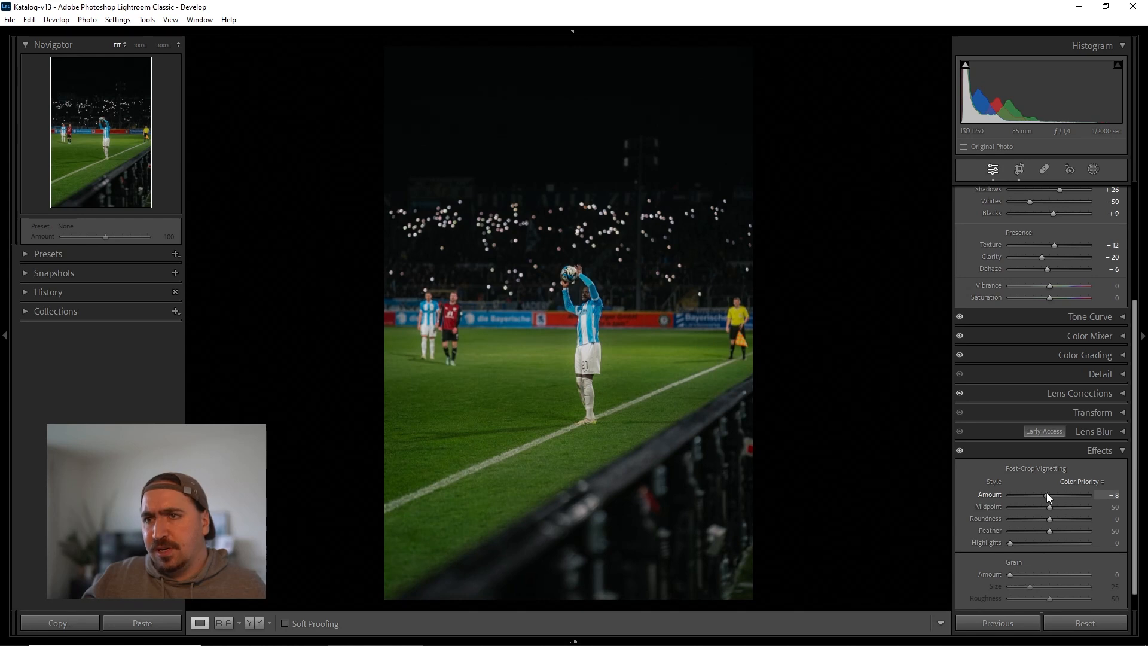
left_click_drag(1046, 493, 1042, 494)
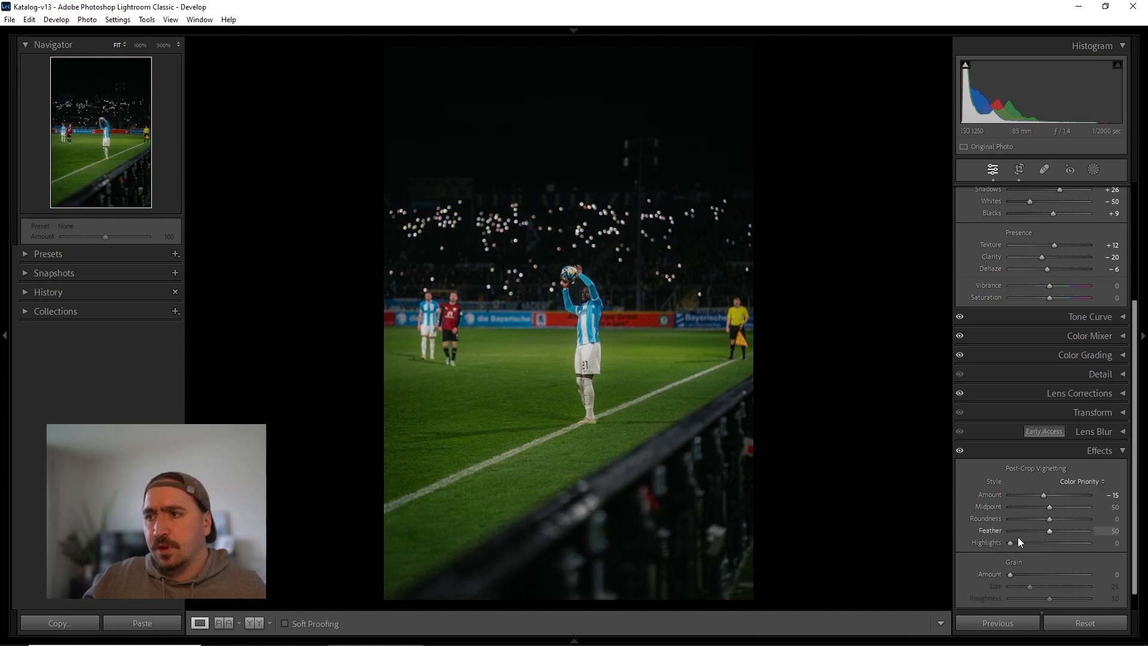
left_click_drag(1012, 543, 1041, 544)
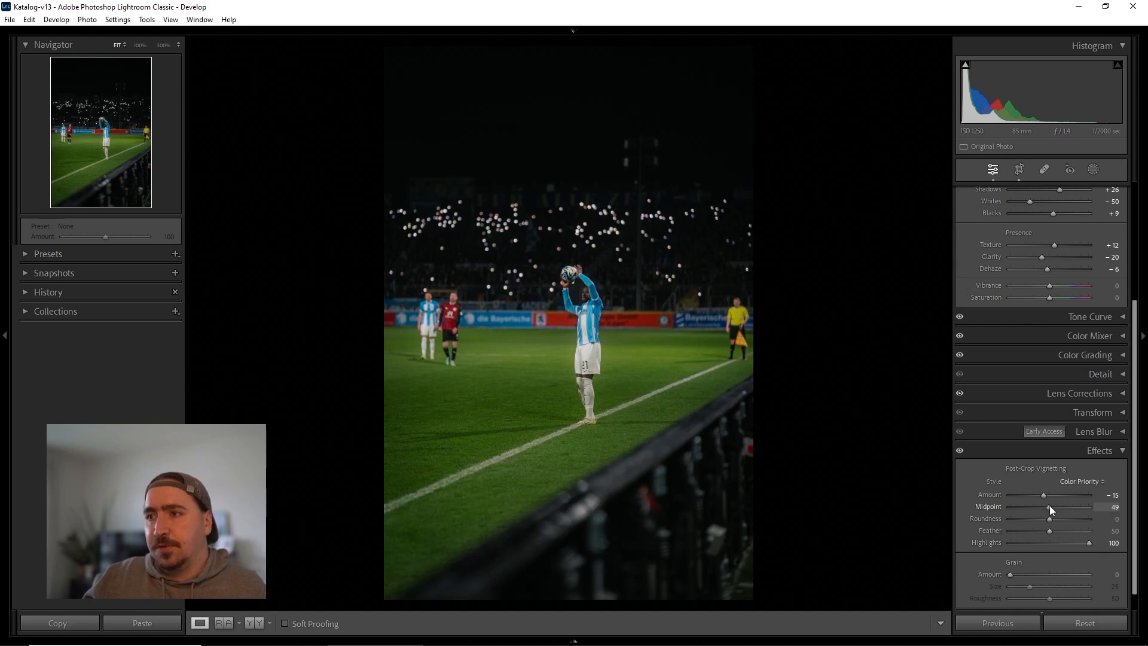
left_click_drag(1049, 506, 1000, 511)
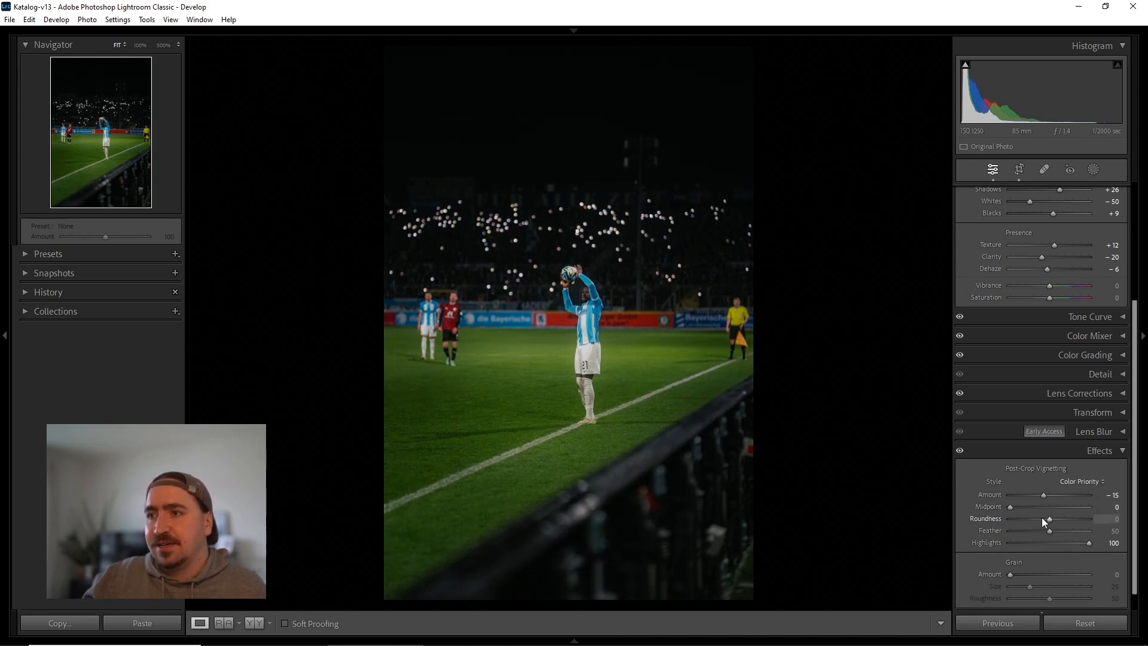
left_click_drag(1048, 519, 1118, 503)
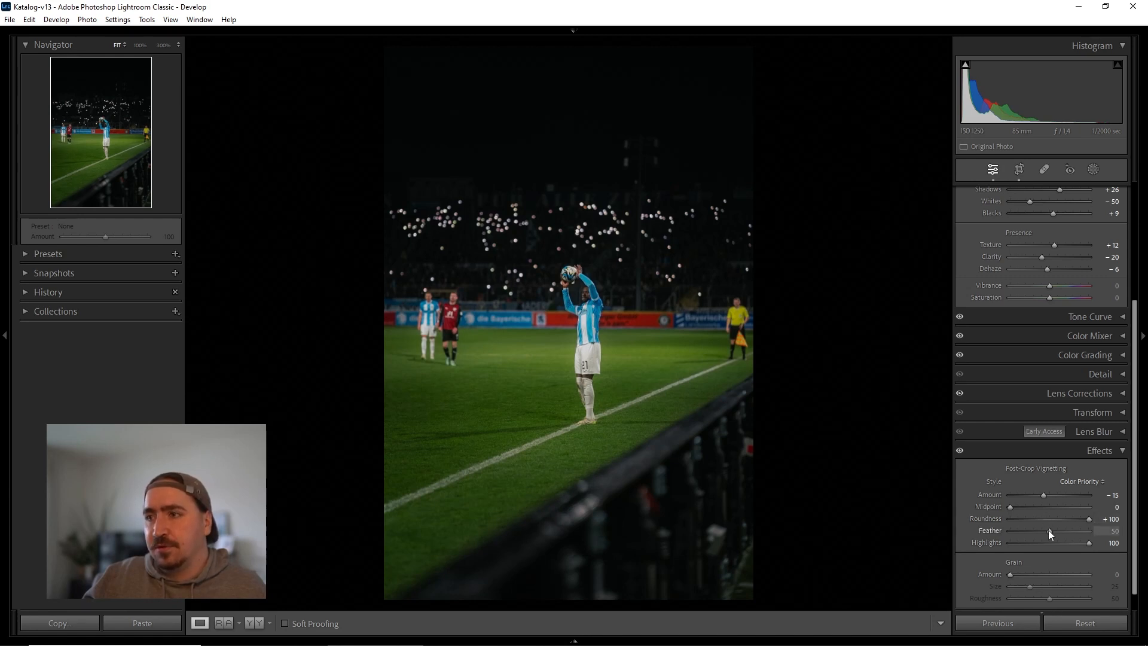
left_click_drag(1050, 534, 1142, 531)
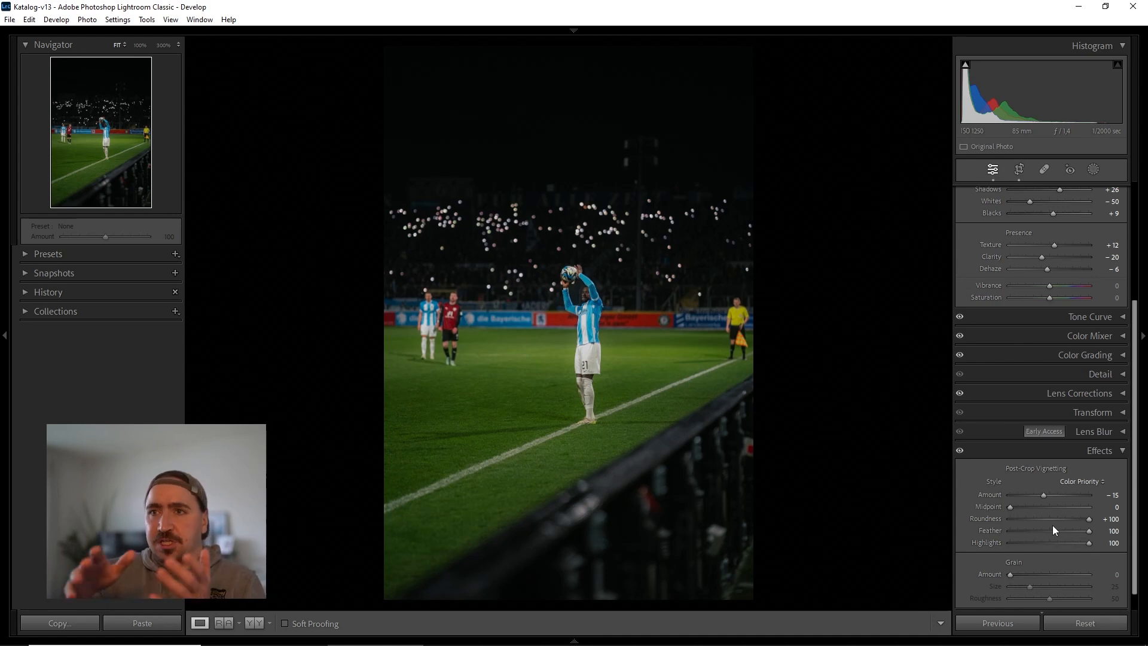
scroll(1059, 510, "down", 1)
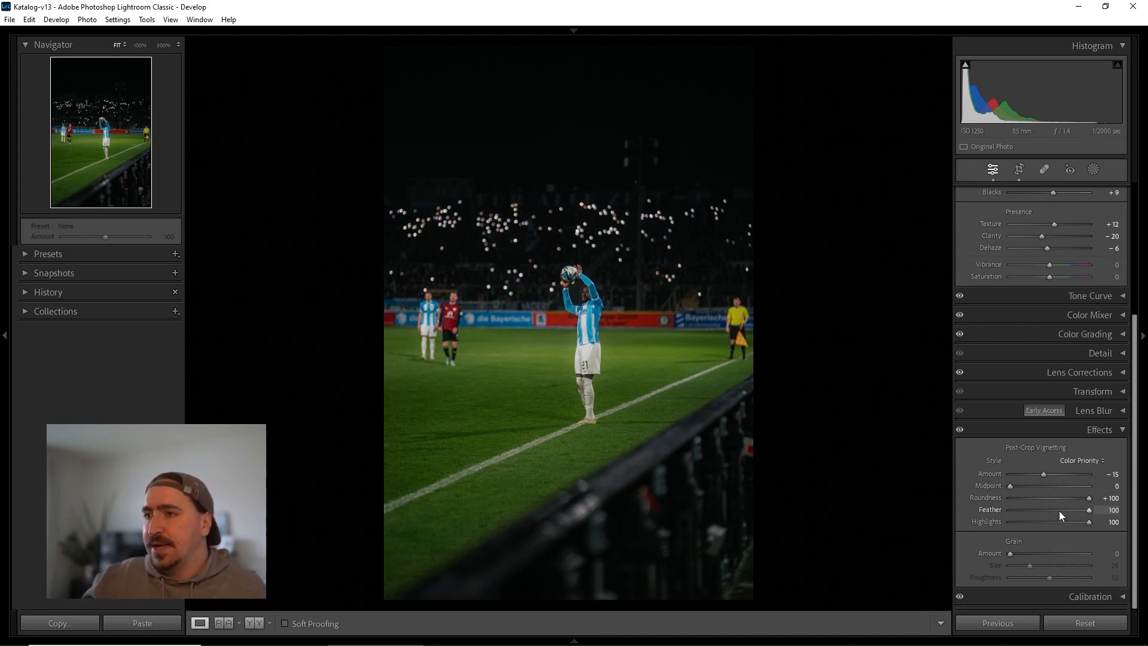
left_click(1121, 431)
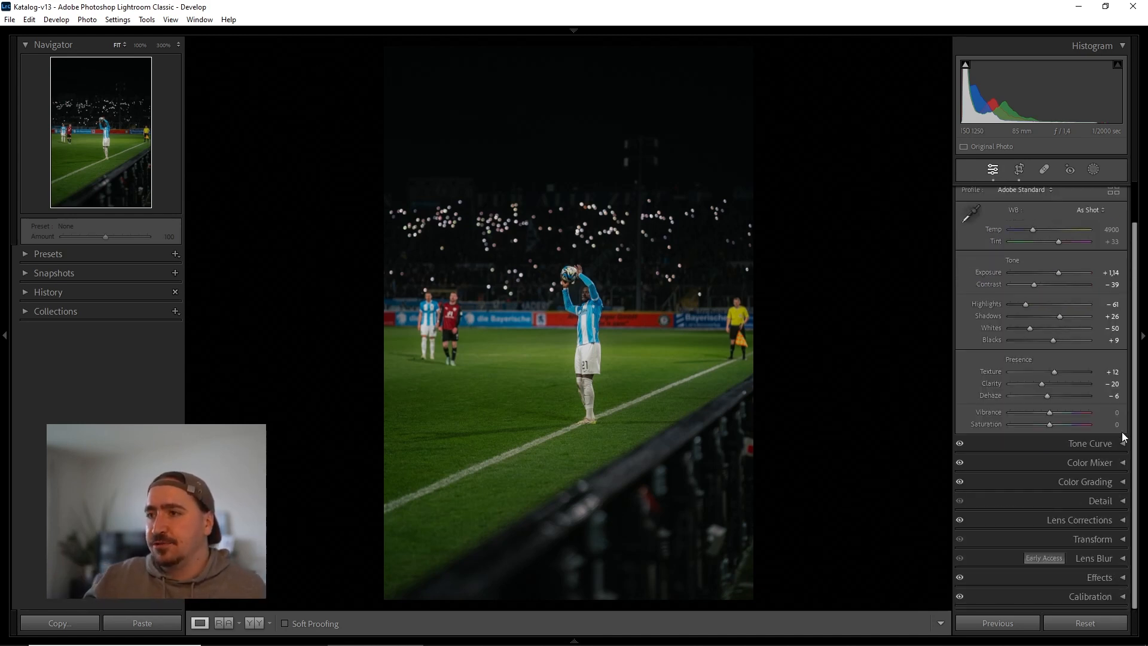
Reduce the photo's noise by setting the manual luminance noise reduction to 15
left_click(1123, 577)
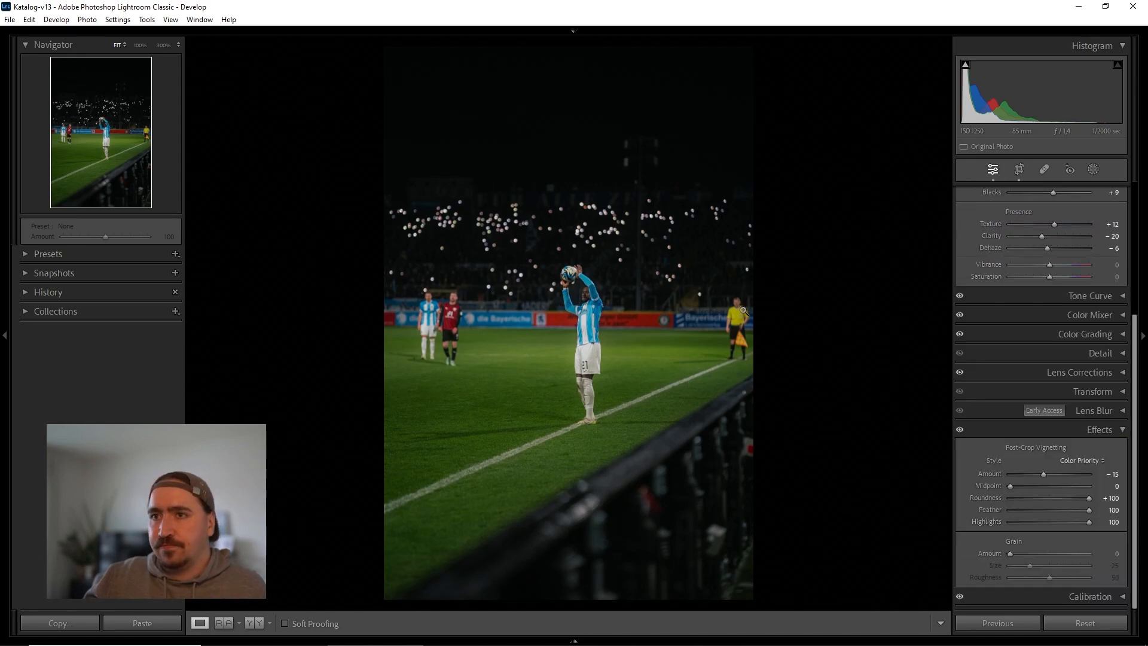
left_click(584, 308)
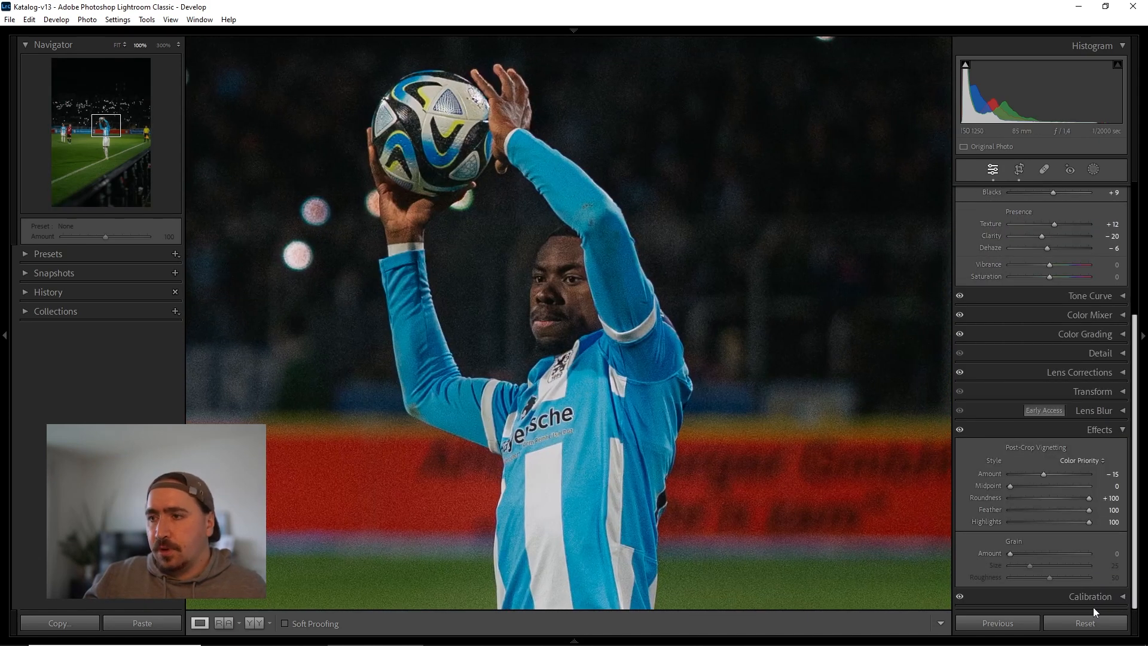
left_click(1120, 353)
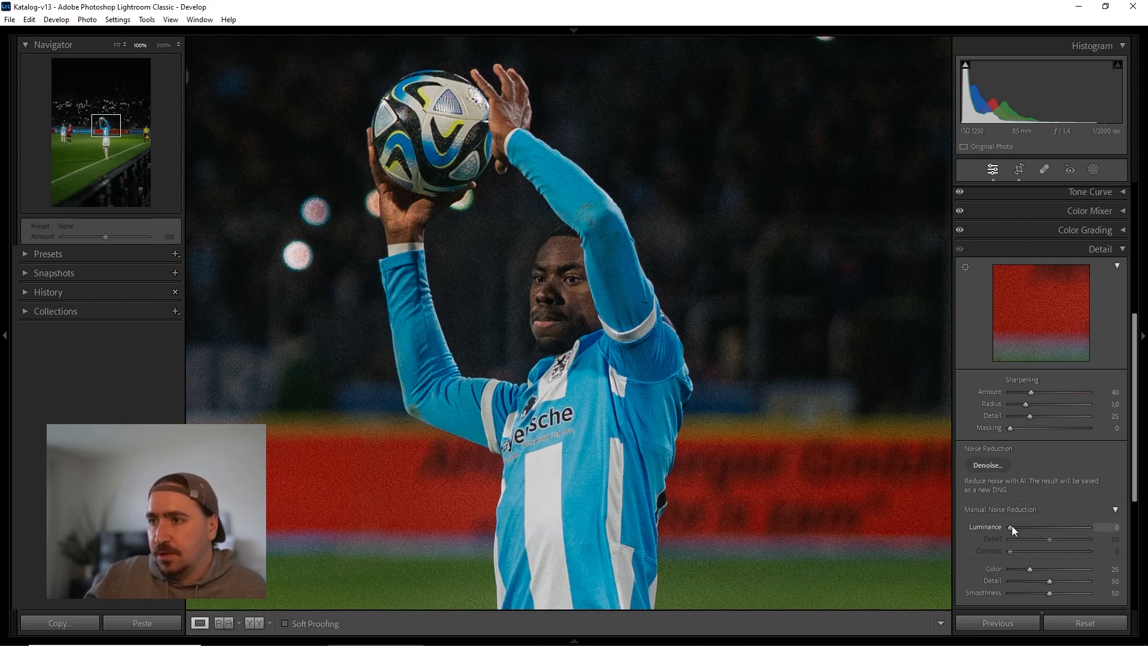
left_click_drag(1012, 525, 1024, 526)
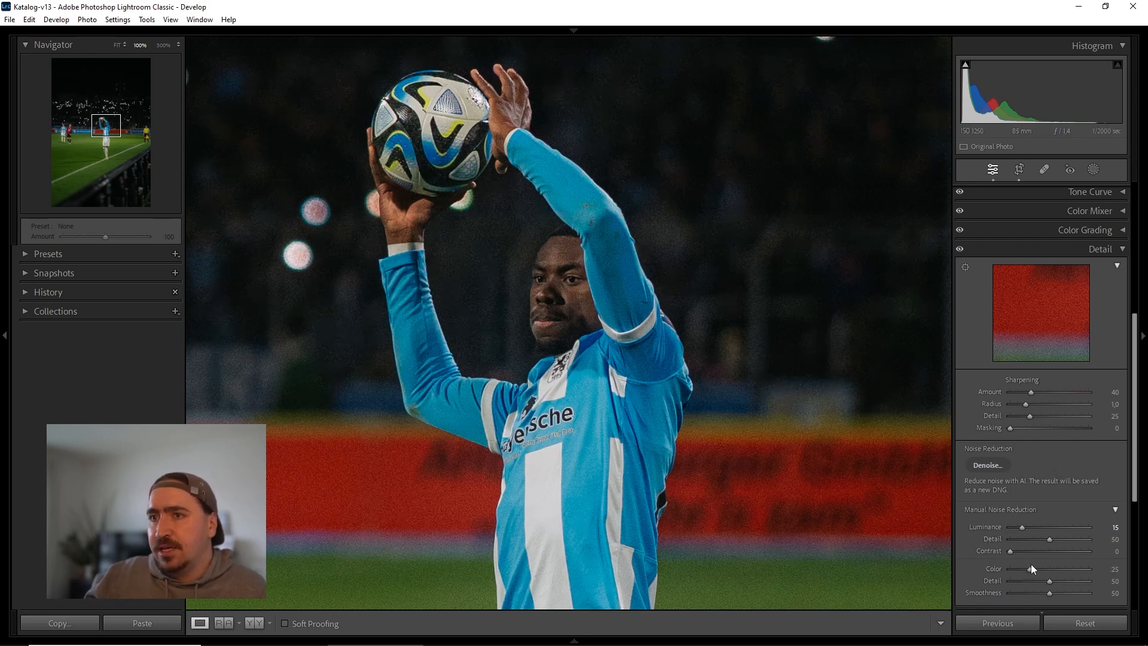
Set the manual color noise reduction to 35 and close the Detail settings
left_click_drag(1020, 574, 1033, 569)
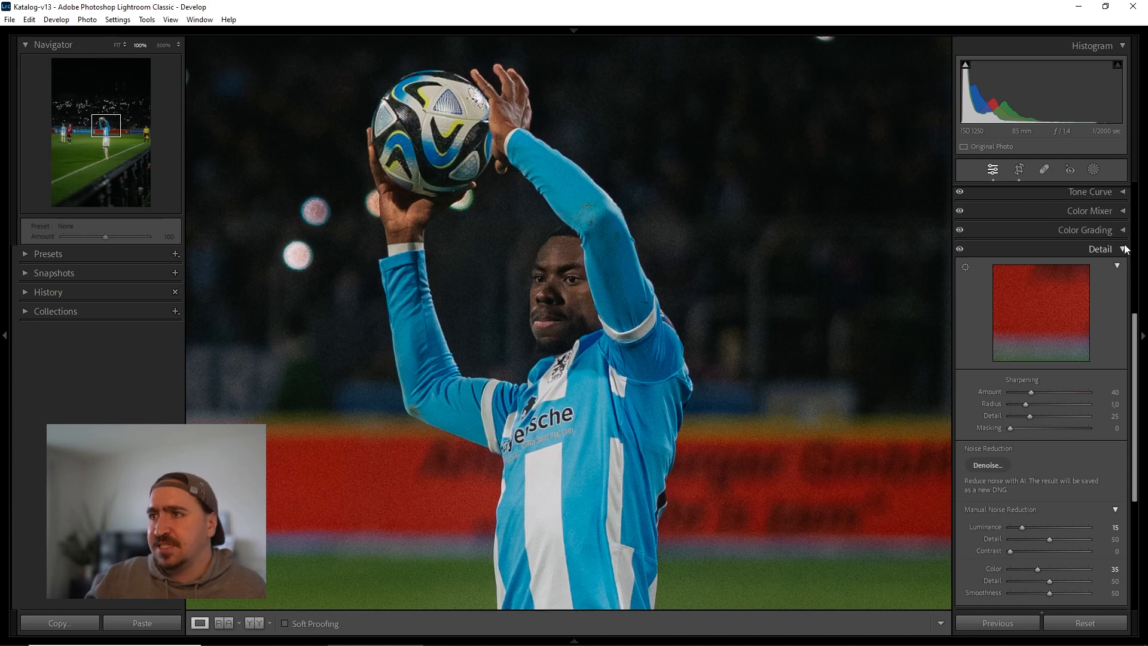
left_click(1100, 248)
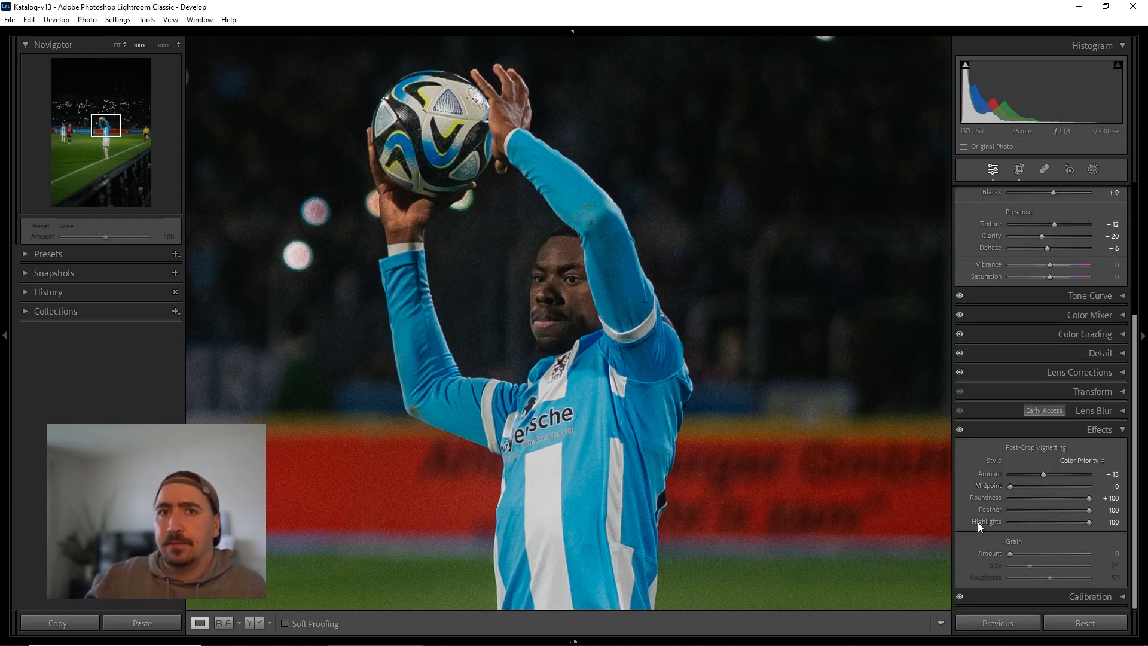
Add film grain with amount 22 and roughness 80, checking the player and the pitch at 100%
left_click_drag(1010, 552, 1021, 552)
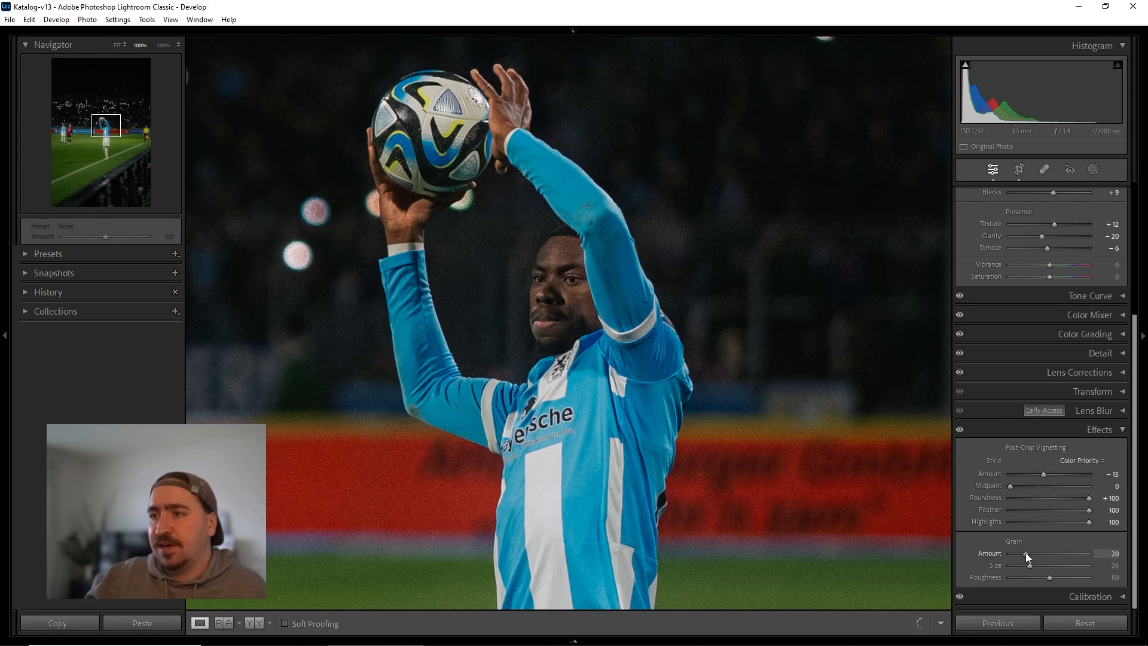
left_click_drag(1028, 553, 1027, 554)
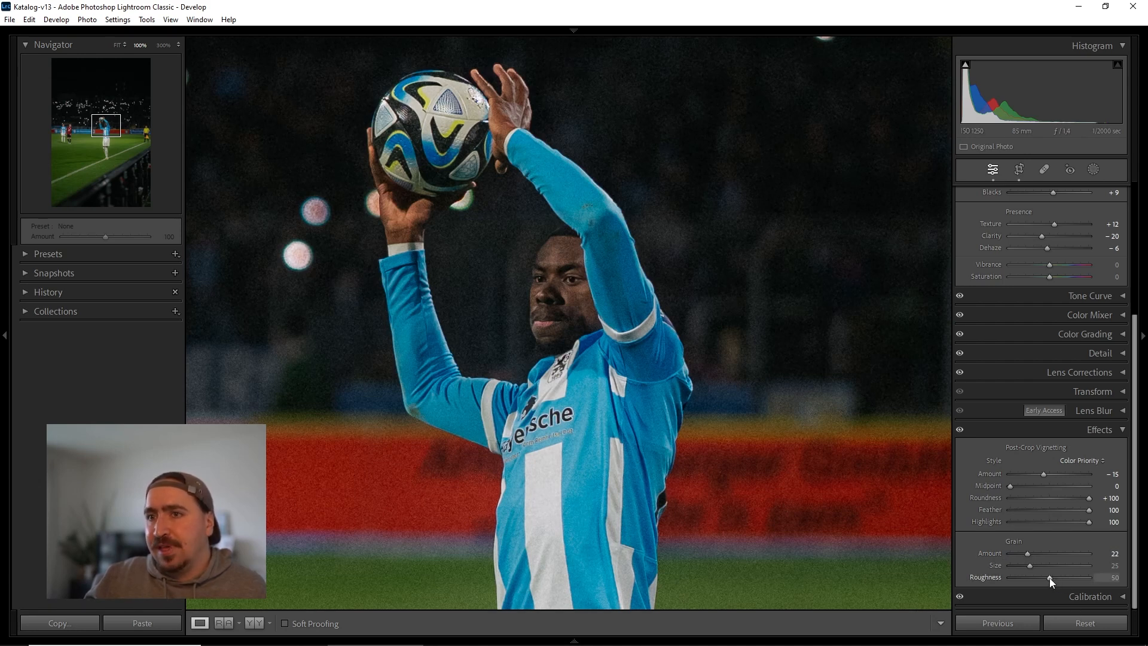
left_click_drag(1049, 577, 1073, 577)
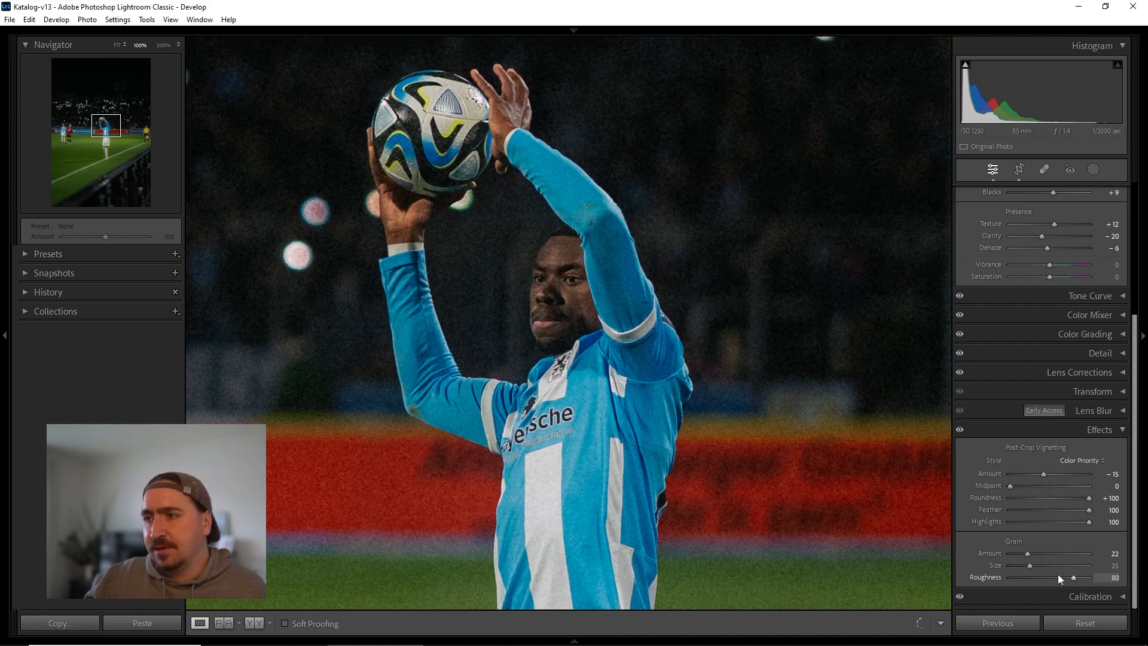
scroll(648, 316, "down", 10)
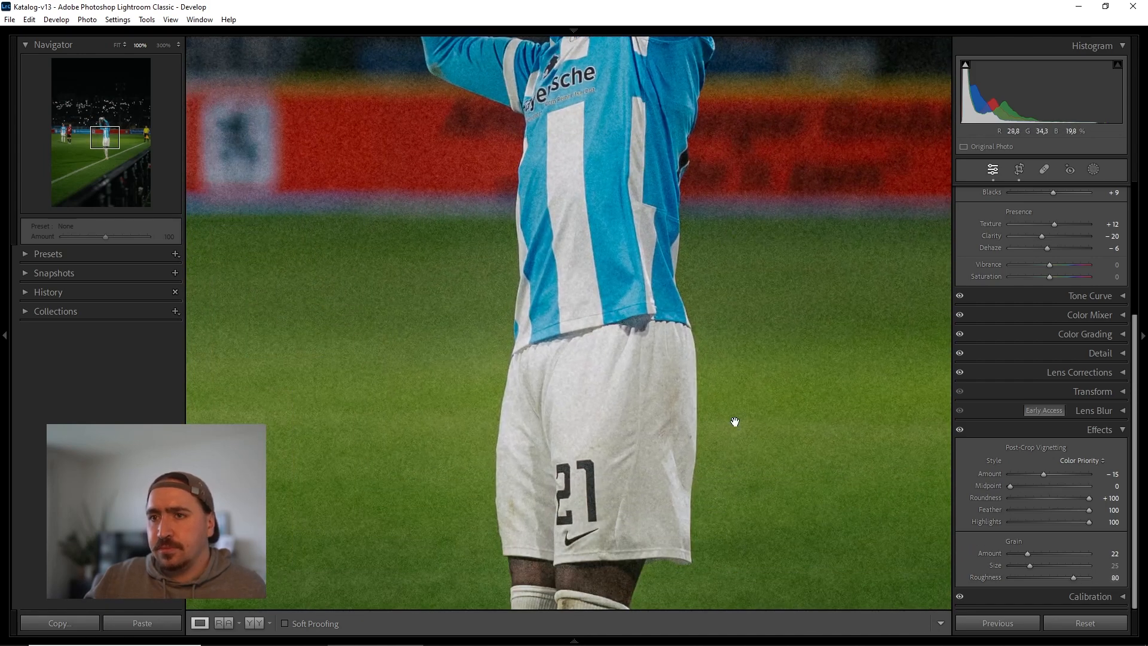
left_click_drag(735, 422, 732, 488)
scroll(741, 479, "up", 4)
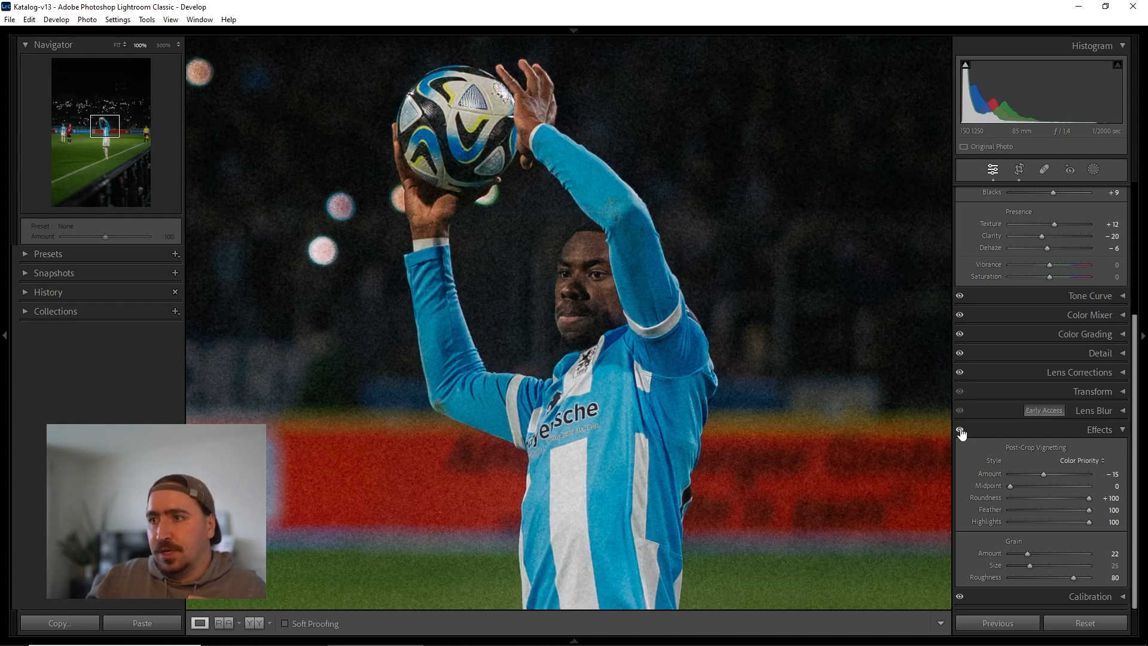
Compare the photo with and without the vignette and grain effects, both in full view and at 100%
left_click(872, 415)
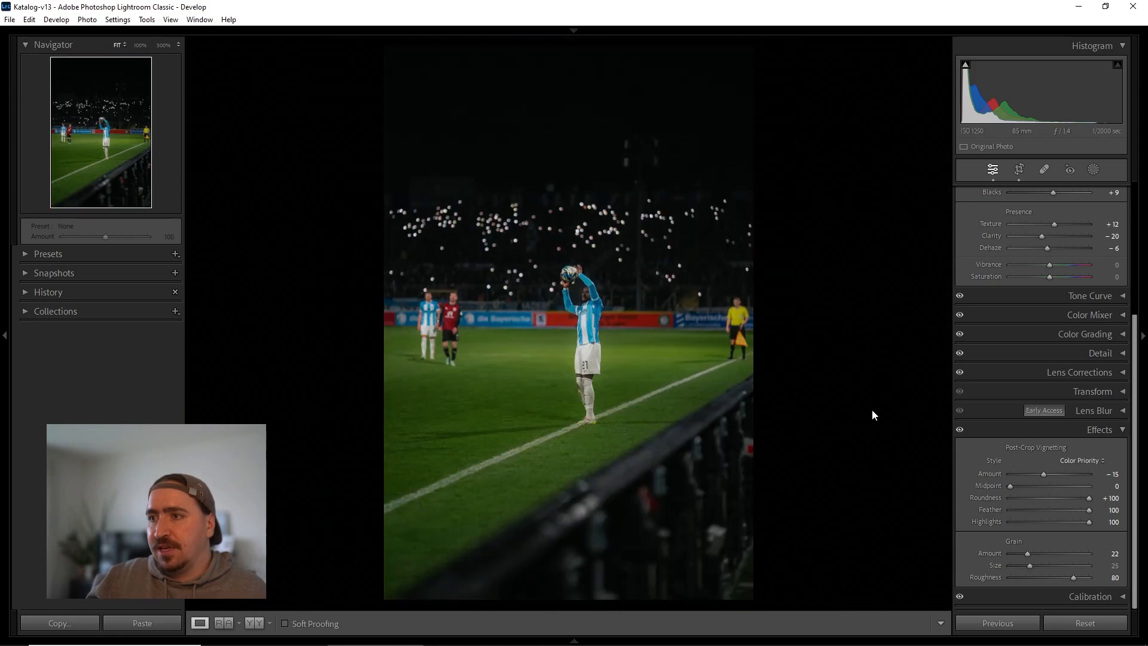
left_click(961, 431)
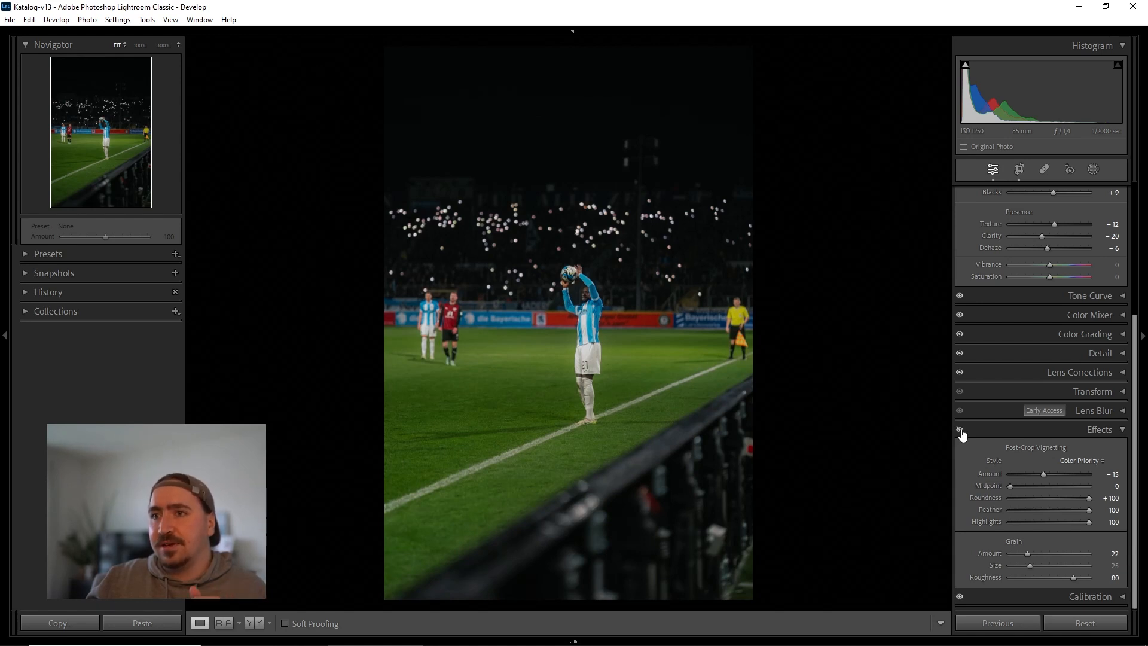
left_click(960, 431)
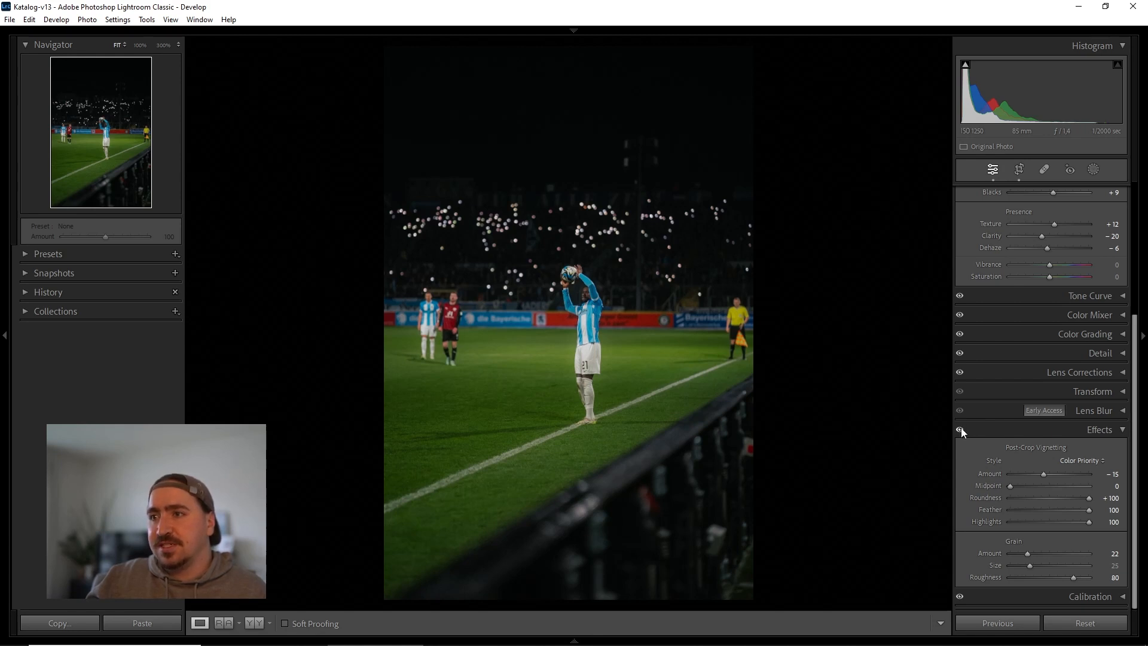
left_click(960, 431)
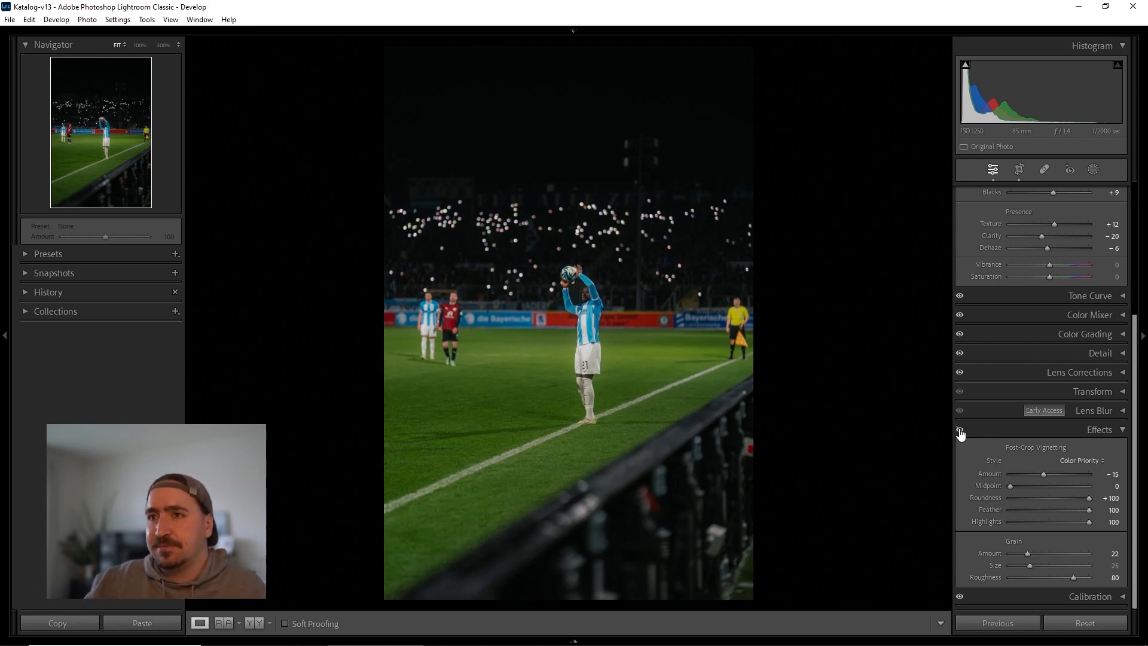
left_click(959, 431)
left_click(577, 302)
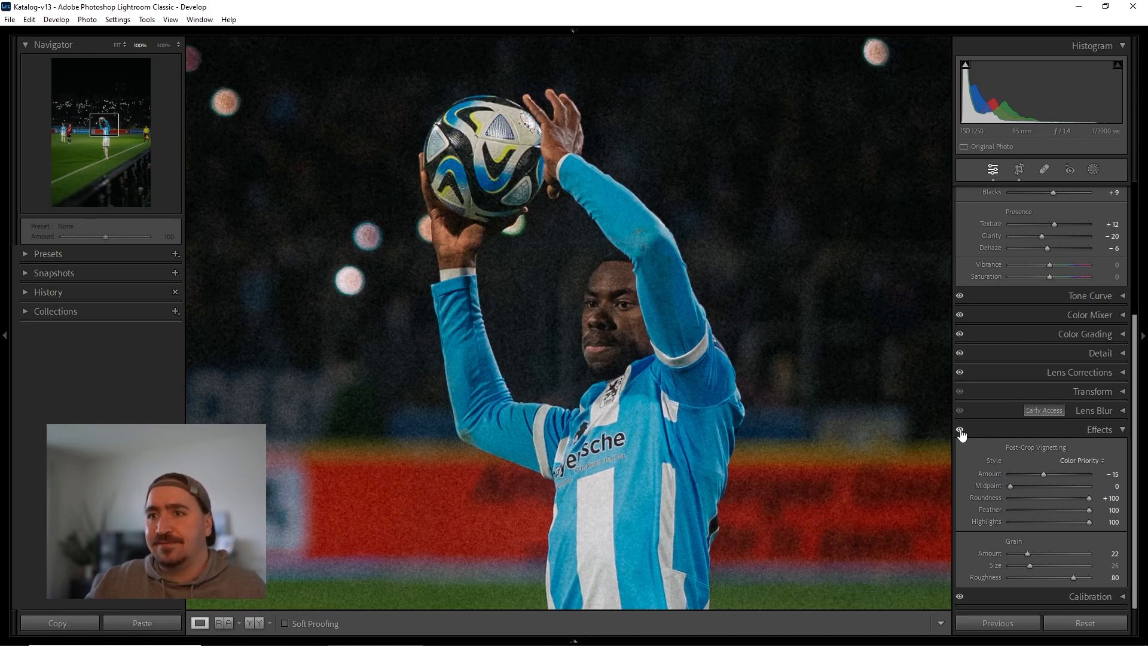
left_click(1114, 426)
left_click(705, 318)
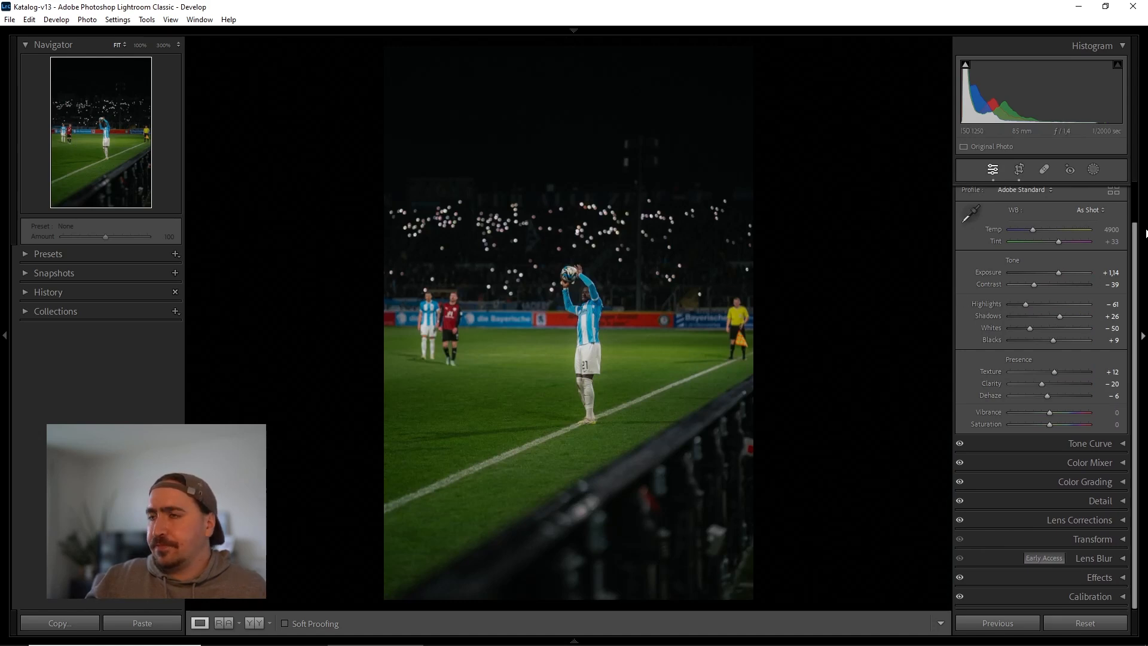
Create a slightly tilted linear gradient mask from the photo's bottom edge up to the main player's waist
scroll(1067, 215, "up", 1)
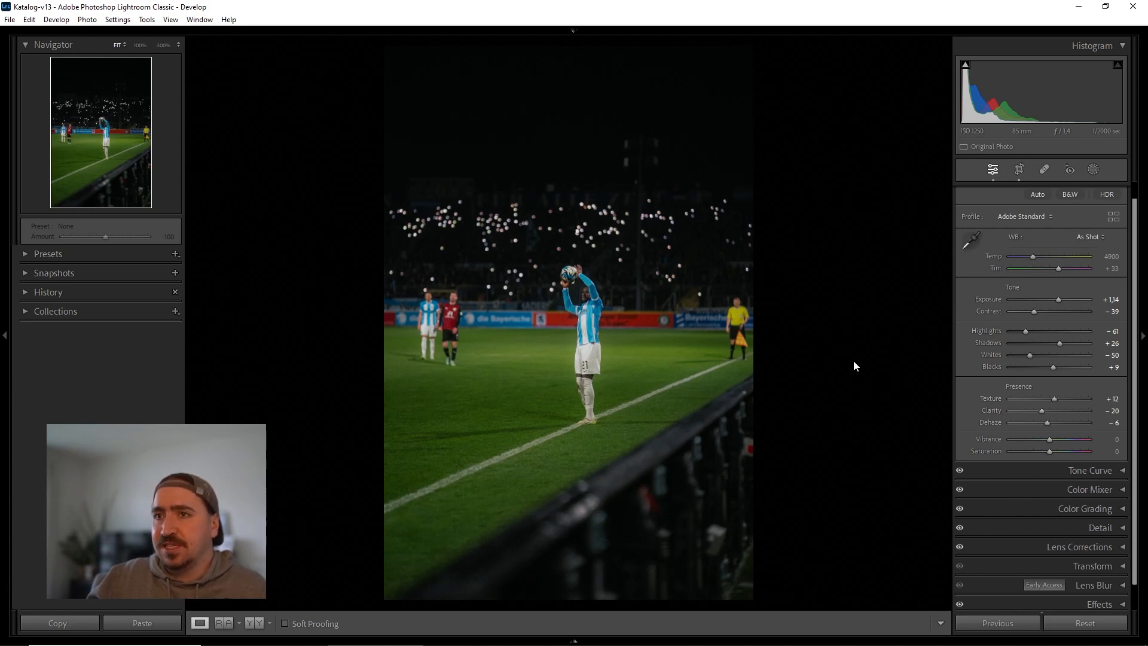
left_click(1089, 167)
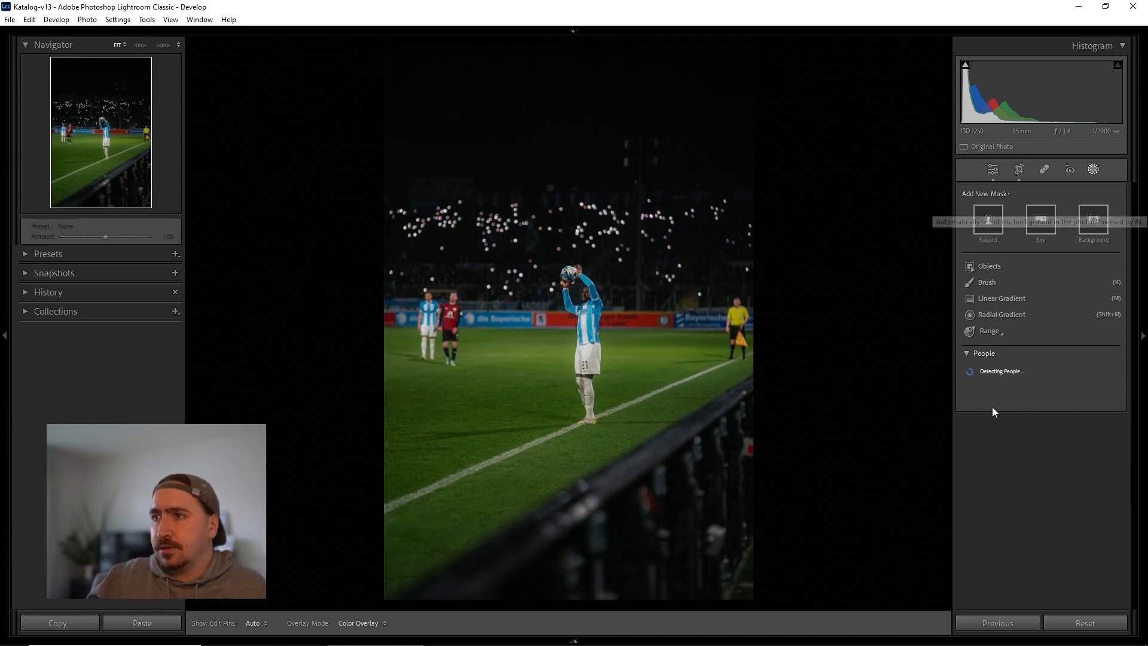
left_click(1015, 298)
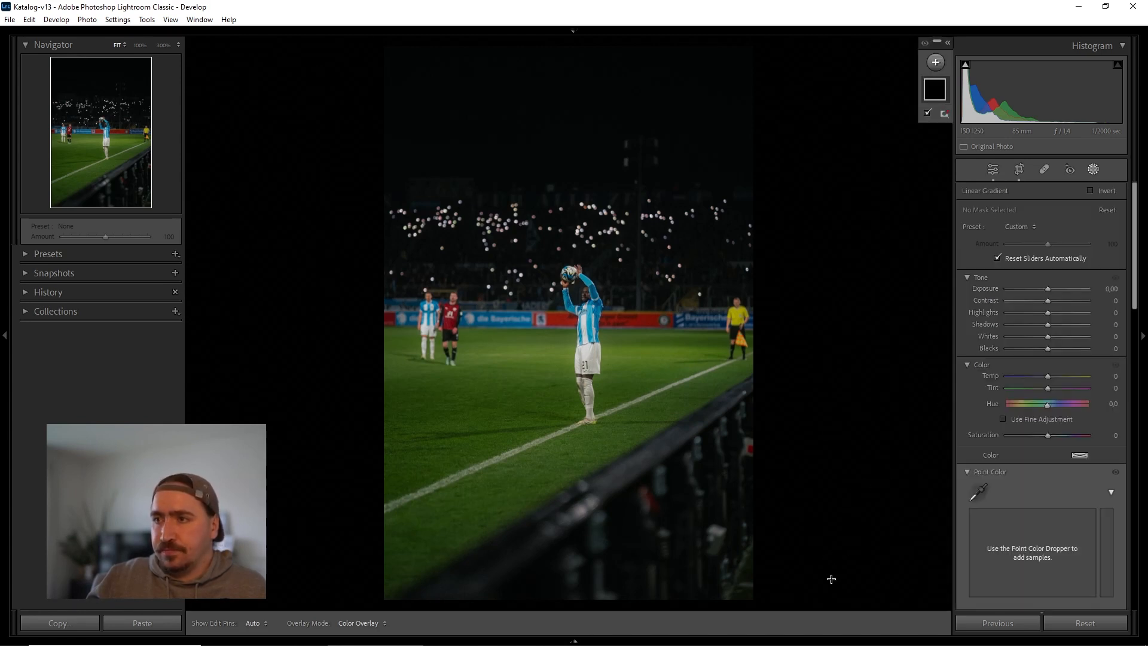
left_click_drag(668, 603, 609, 341)
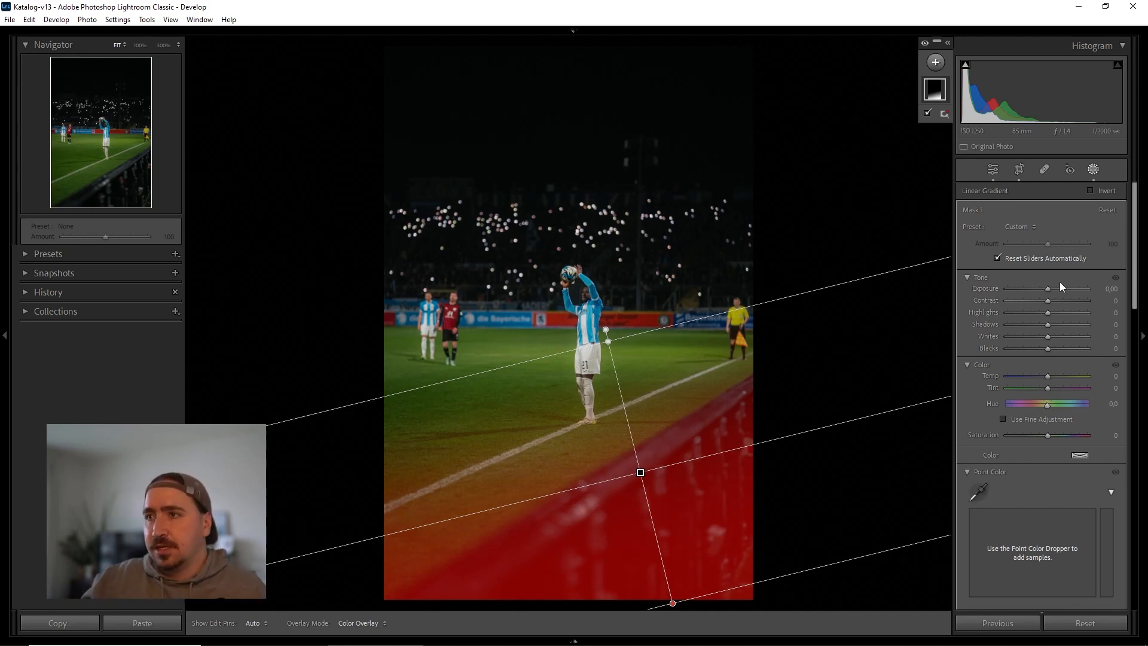
Darken the bottom gradient mask with exposure -1.16, contrast 10, whites -3 and blacks -4
mouse_move(1047, 289)
left_mouse_down()
mouse_move(1035, 285)
mouse_move(1053, 299)
left_mouse_up()
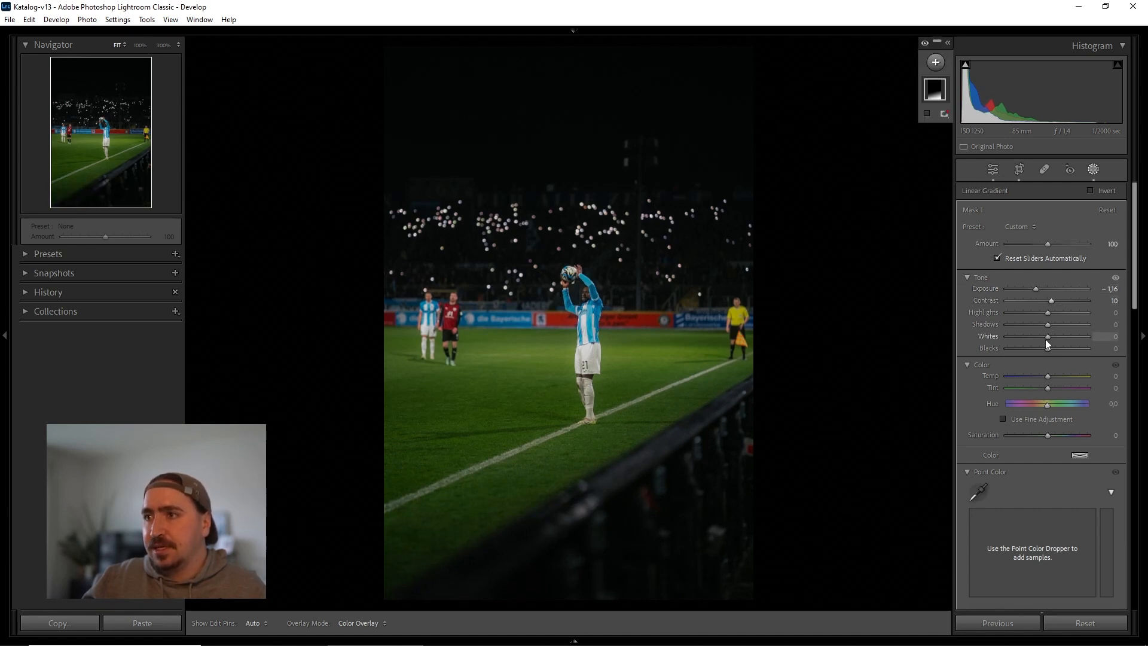
left_click_drag(1045, 347, 1047, 337)
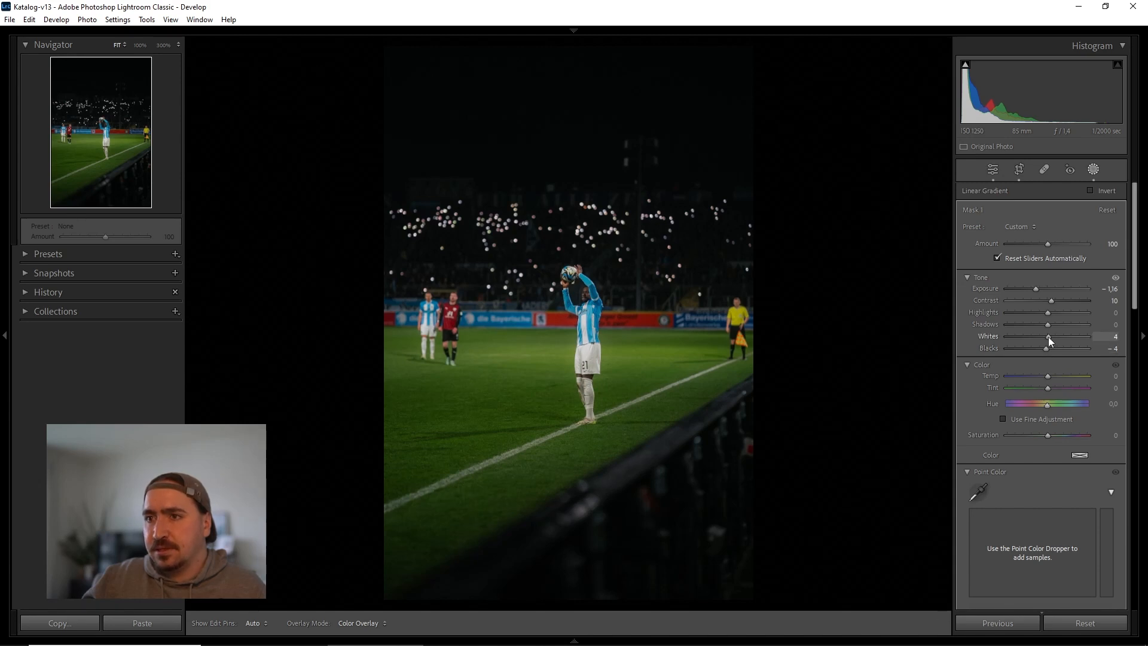
left_click_drag(1039, 331, 1045, 335)
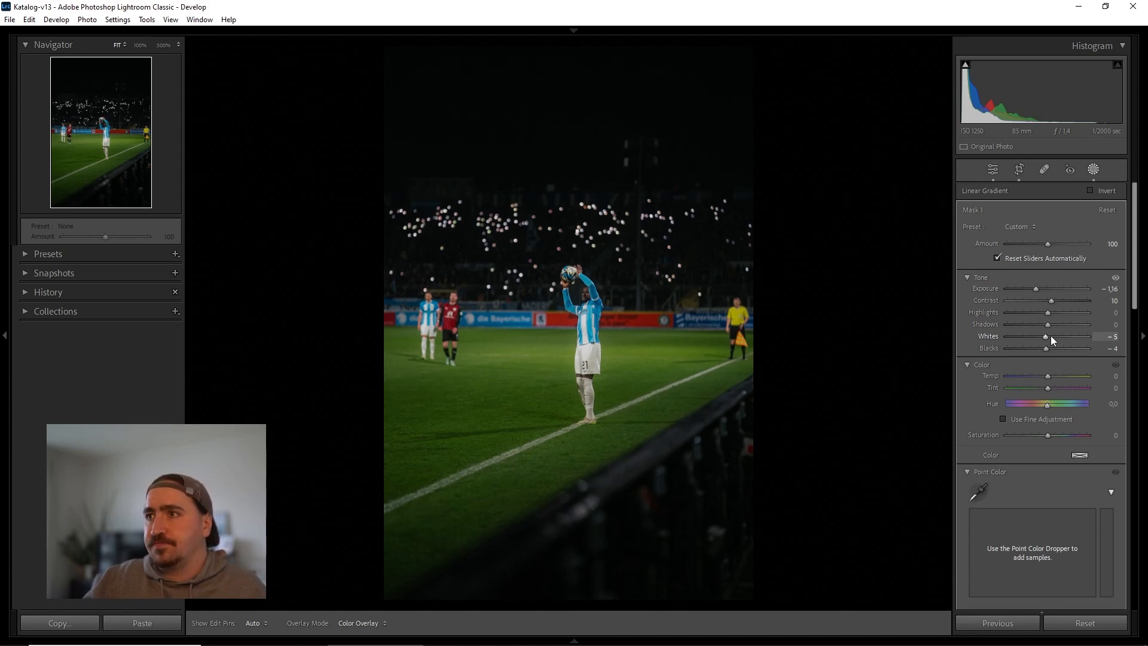
left_click_drag(1050, 336, 1051, 336)
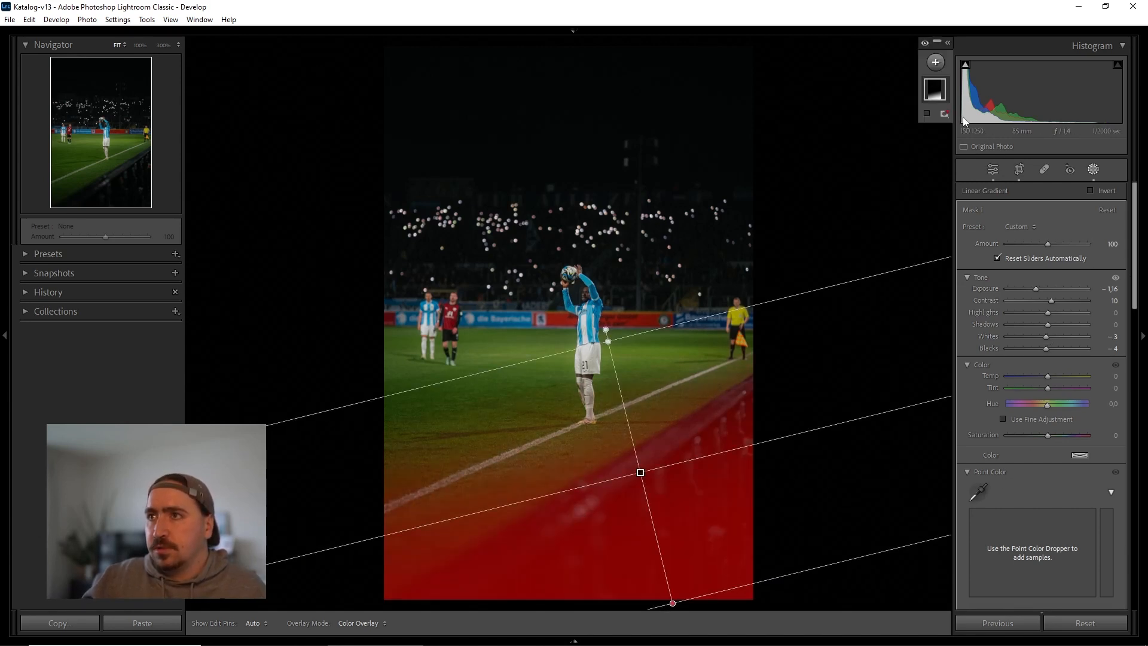
mouse_move(1134, 214)
left_mouse_down()
mouse_move(1134, 298)
mouse_move(1134, 208)
left_mouse_up()
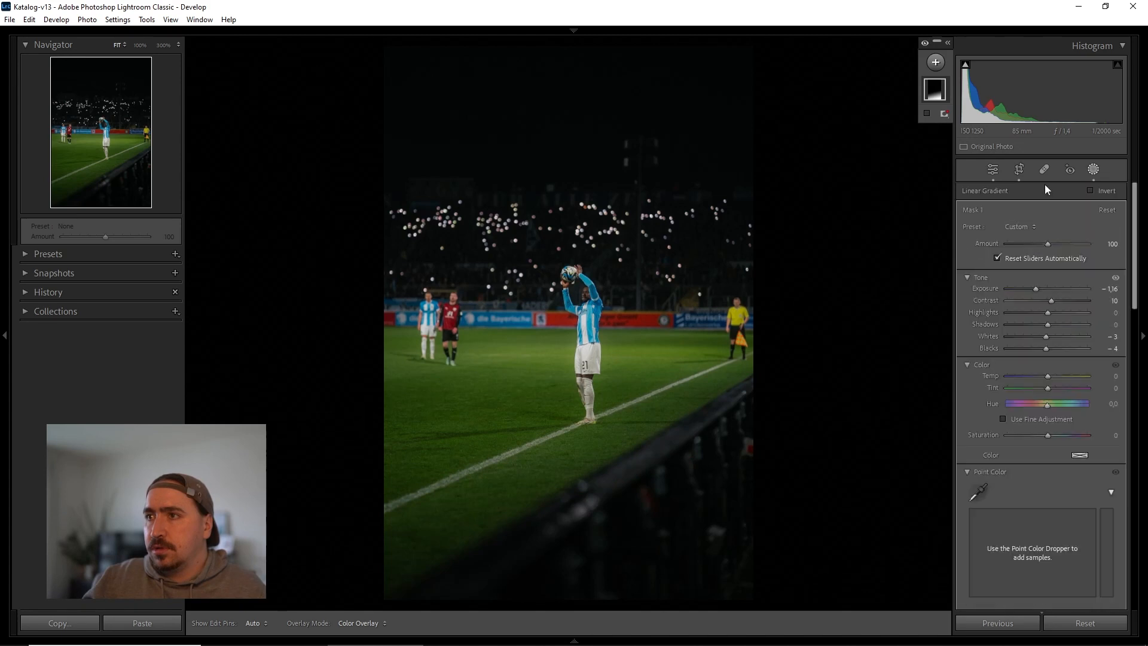
Compare the photo with and without the bottom gradient mask
left_click(926, 44)
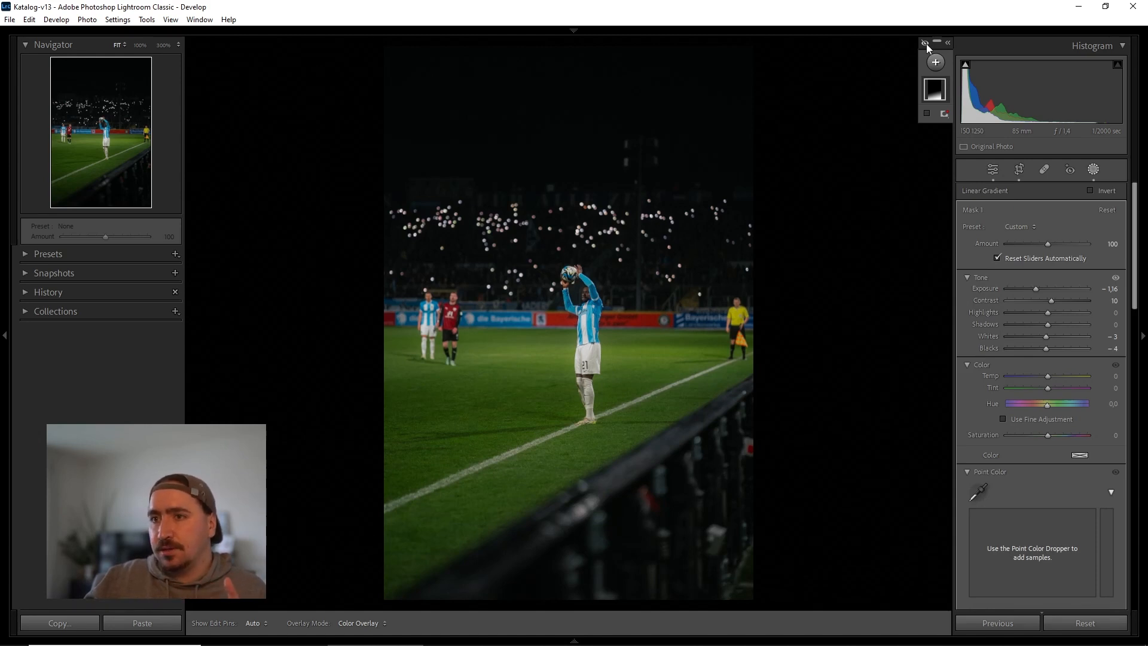
left_click(927, 44)
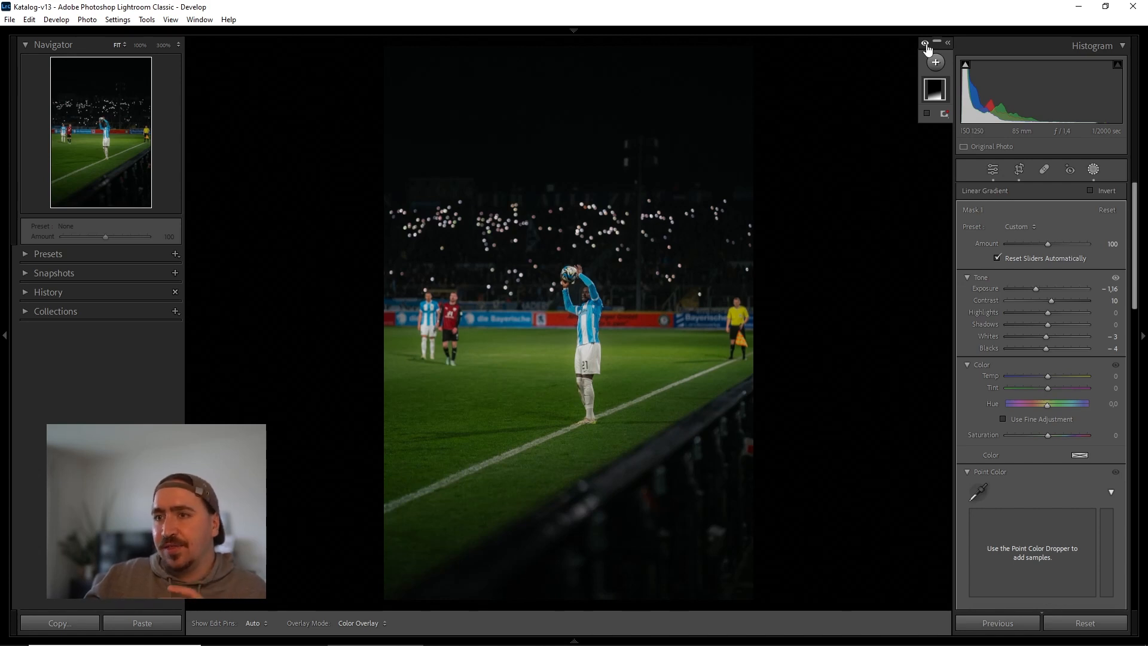
left_click(927, 45)
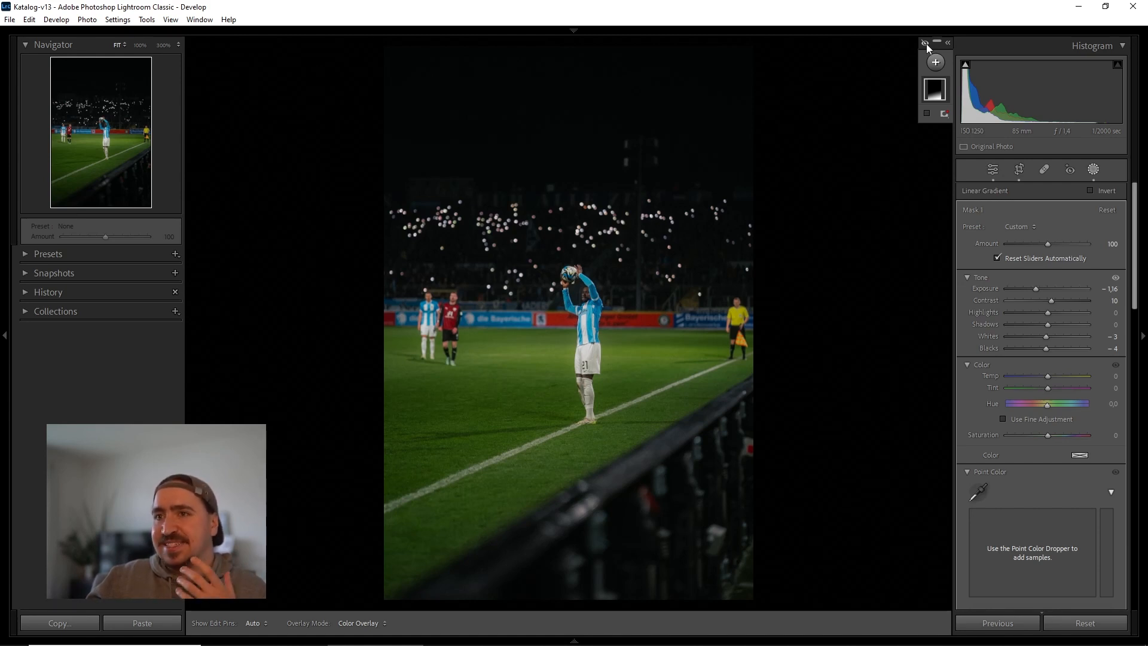
left_click(926, 44)
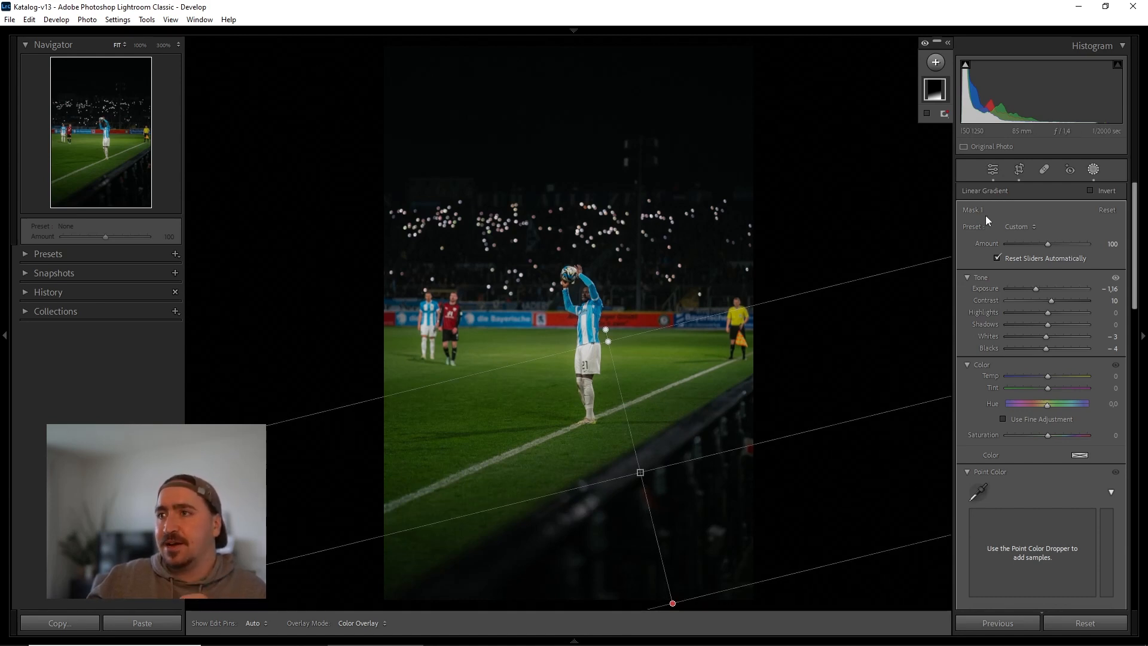
Add a second linear gradient mask running straight down from the photo's top edge to the advertising boards
left_click(936, 62)
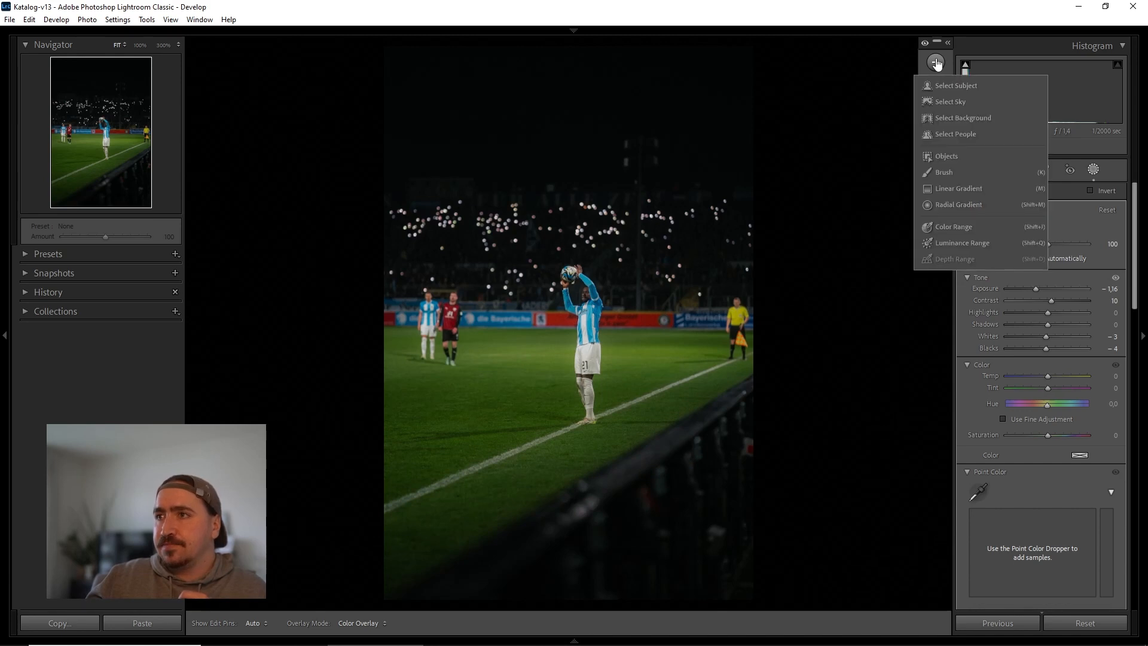
left_click(971, 182)
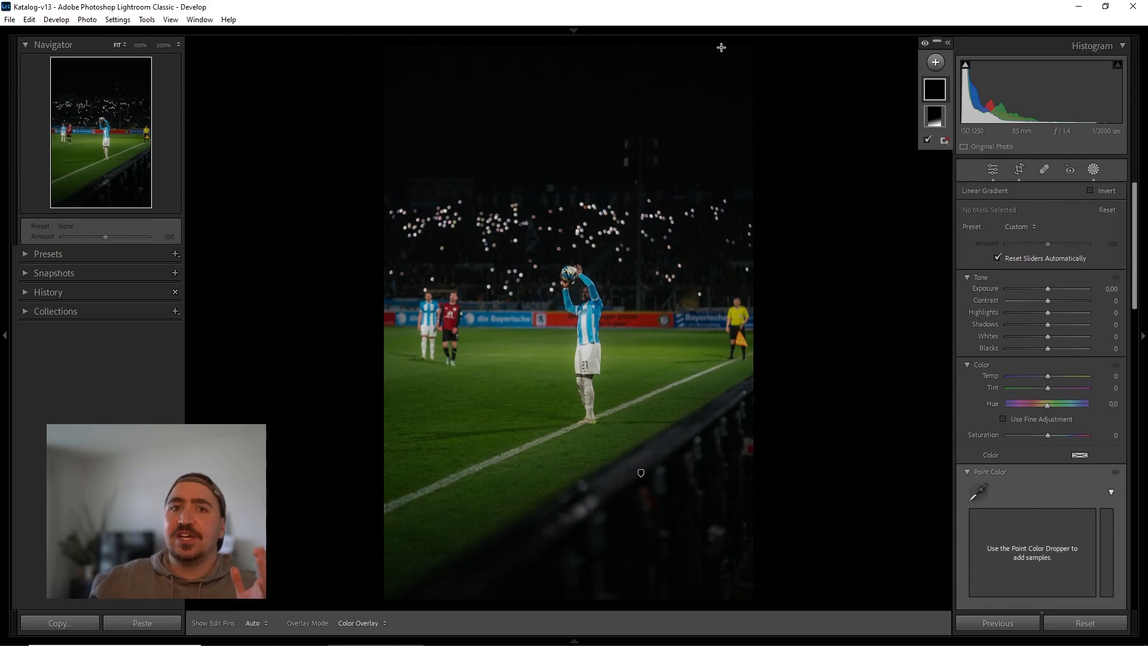
left_click_drag(721, 47, 721, 311)
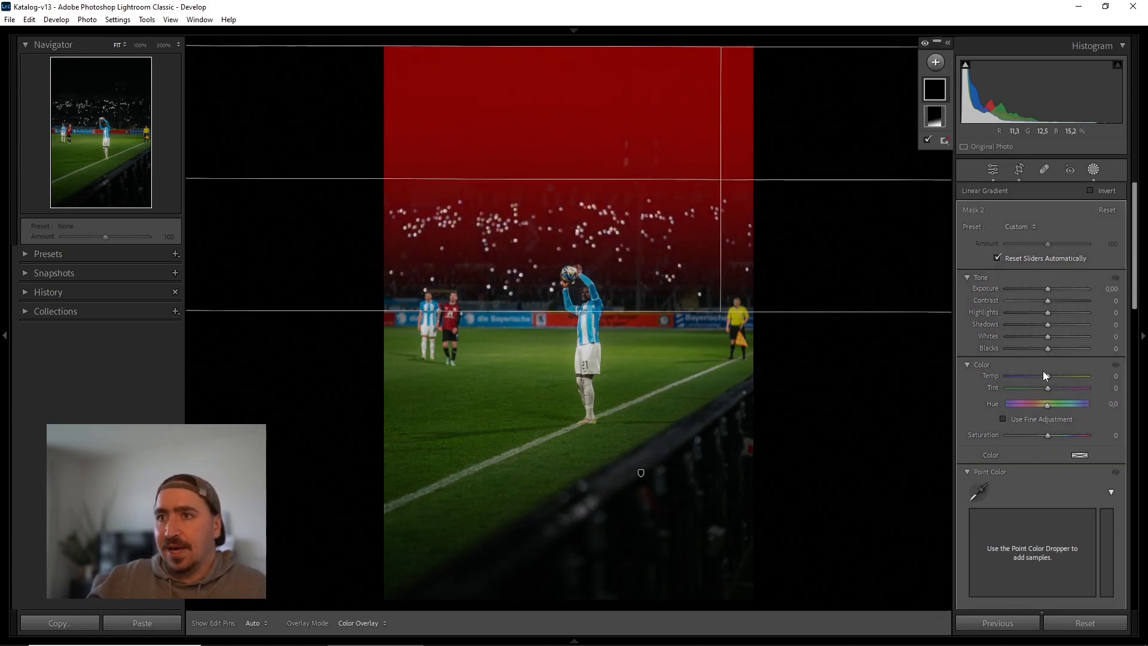
Soften the top gradient mask with dehaze -24 and clarity -24
scroll(1051, 398, "down", 5)
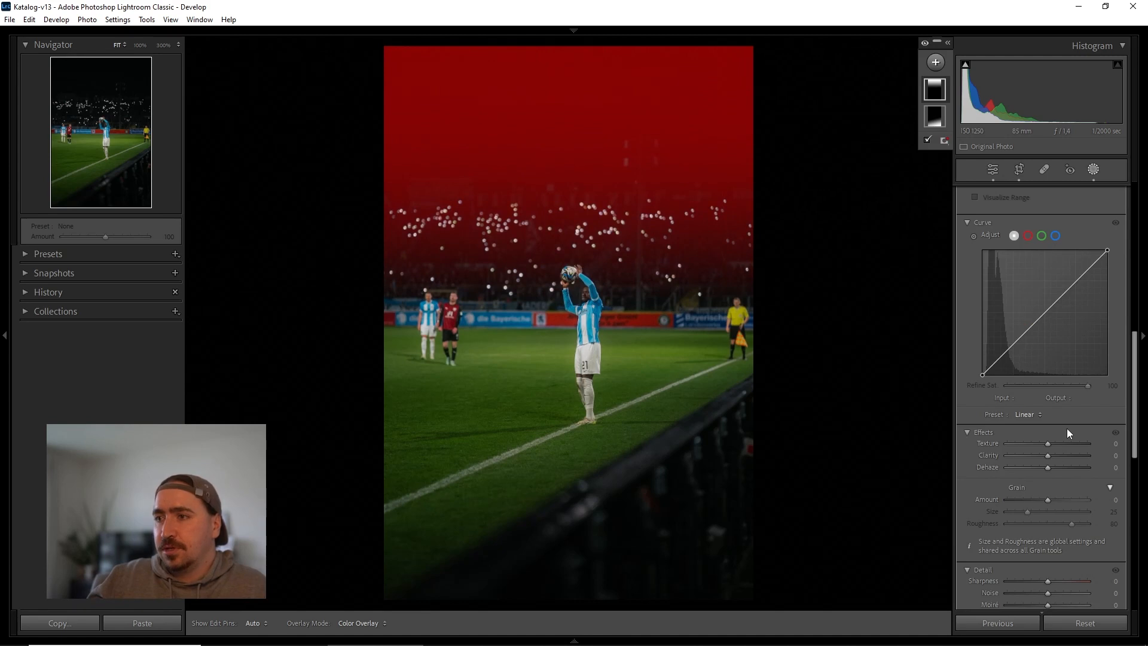
left_click_drag(1052, 470, 1032, 468)
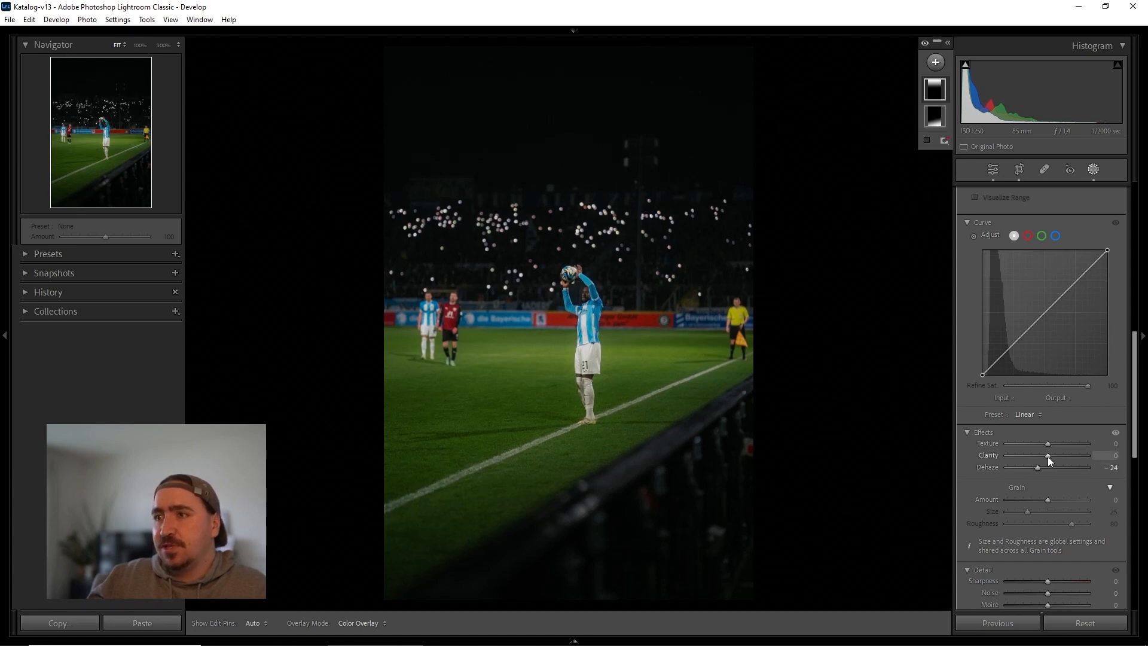
left_click(1047, 457)
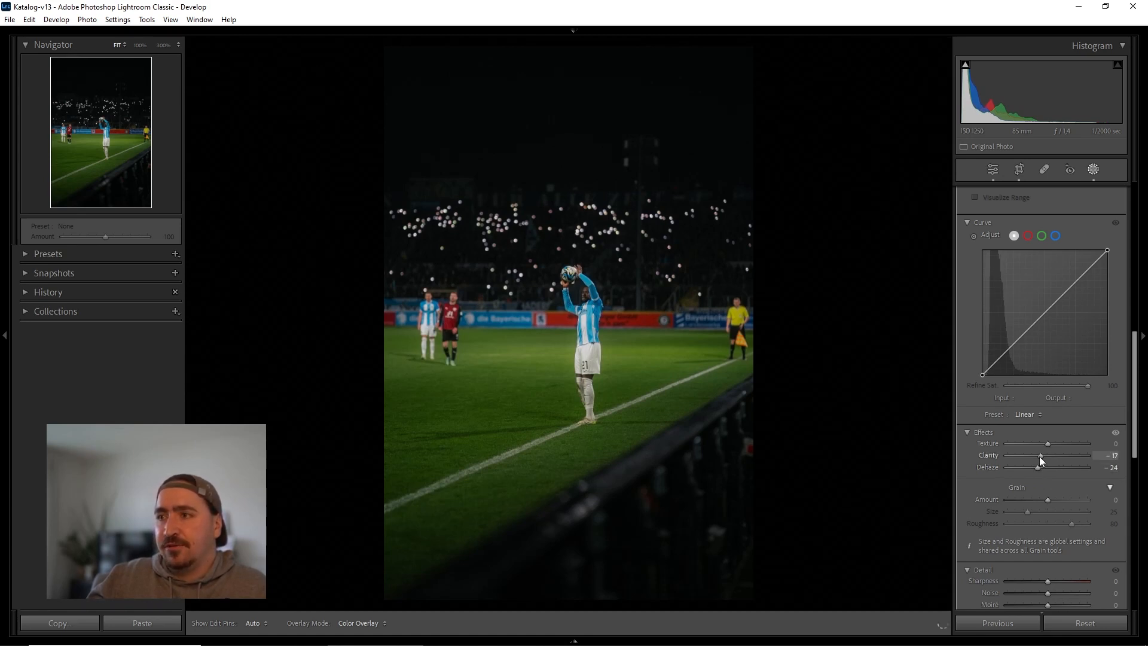
left_click_drag(1040, 457, 1038, 457)
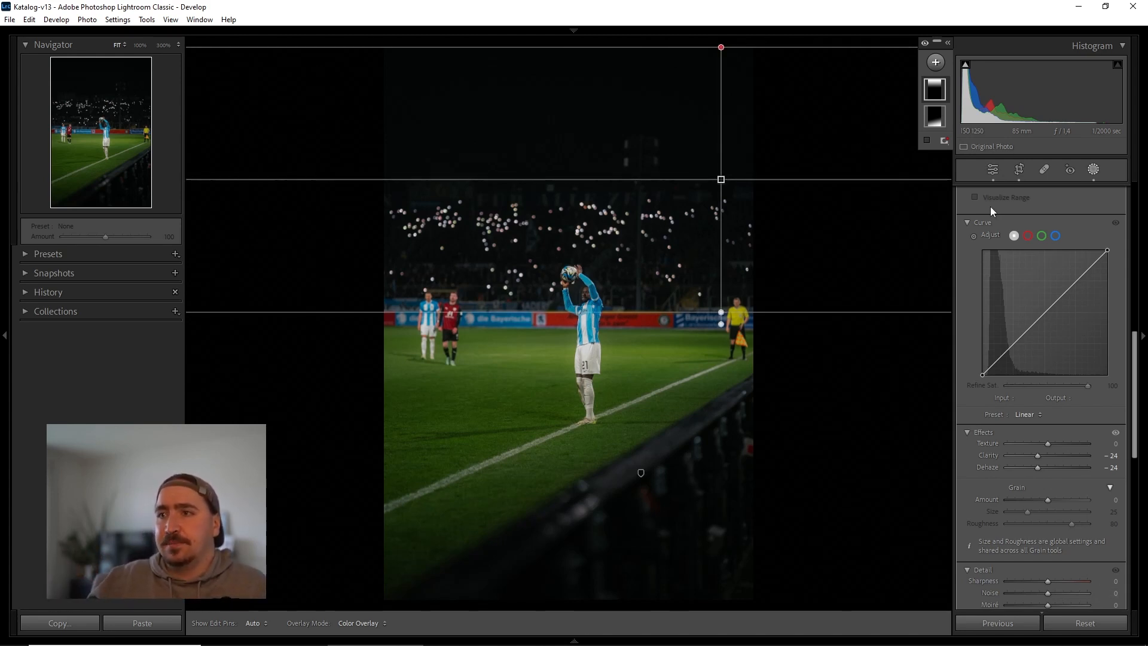
Collapse the histogram and add an automatic subject mask on the player holding the ball
left_click(985, 45)
left_click(948, 44)
left_click(946, 43)
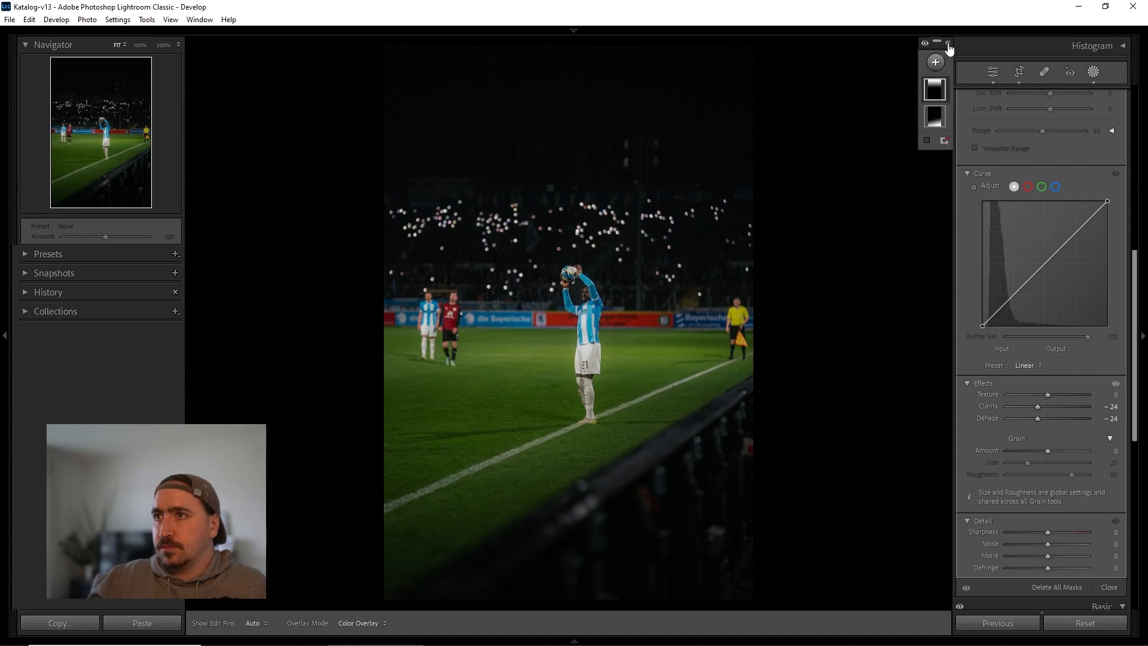
scroll(1023, 220, "up", 8)
left_click(1100, 65)
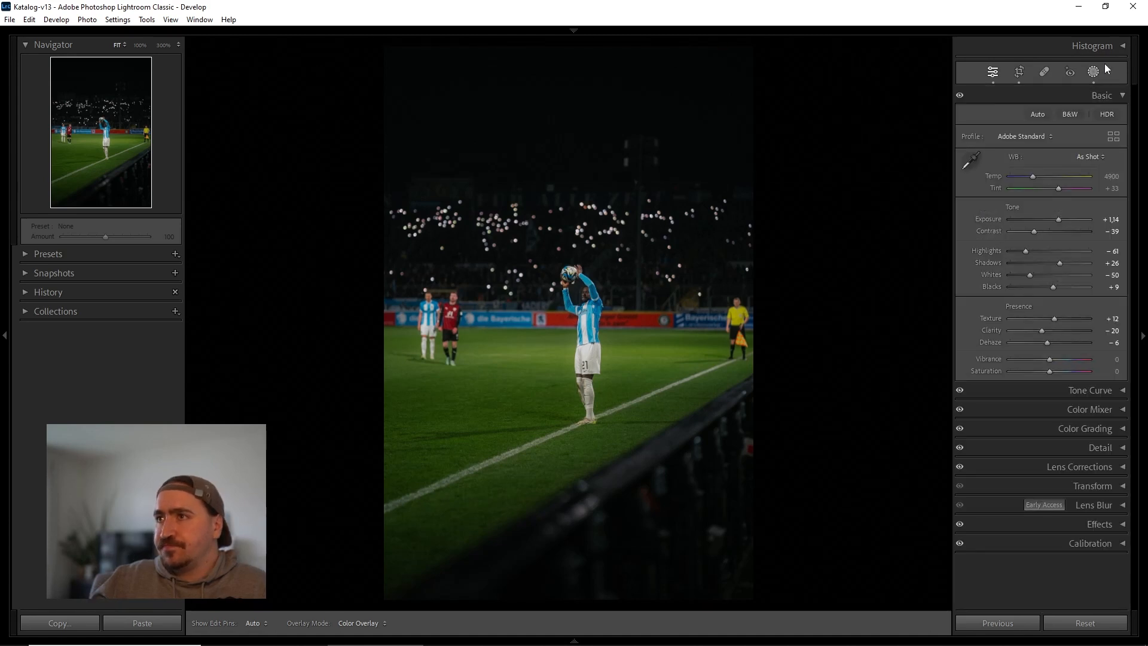
left_click(1101, 65)
left_click(936, 62)
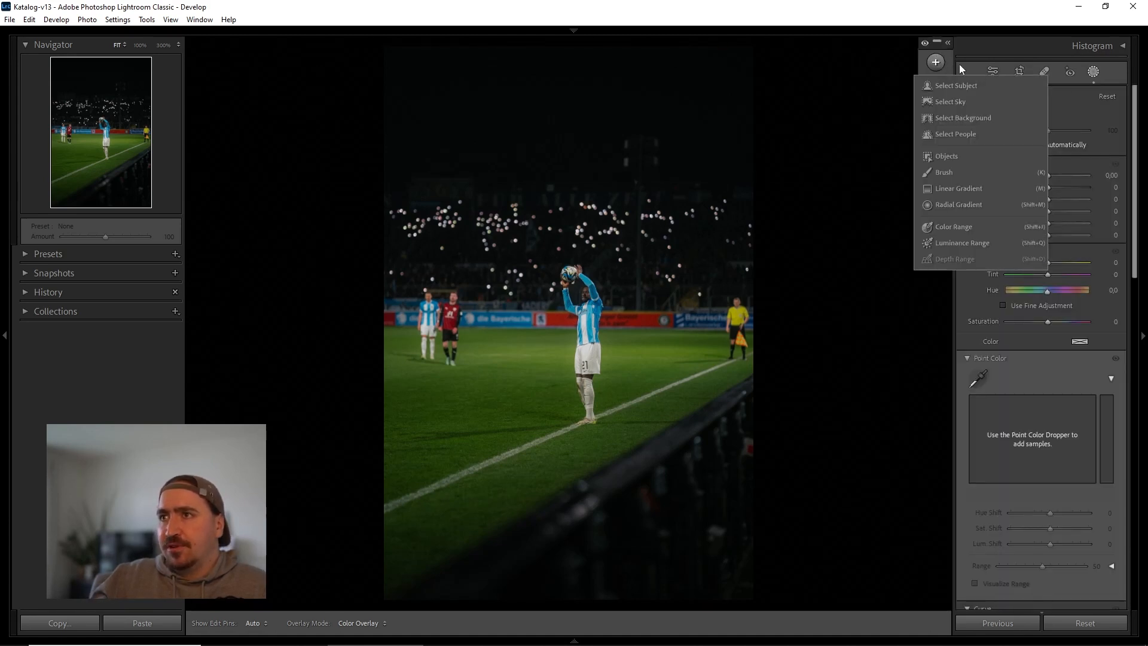
left_click(967, 90)
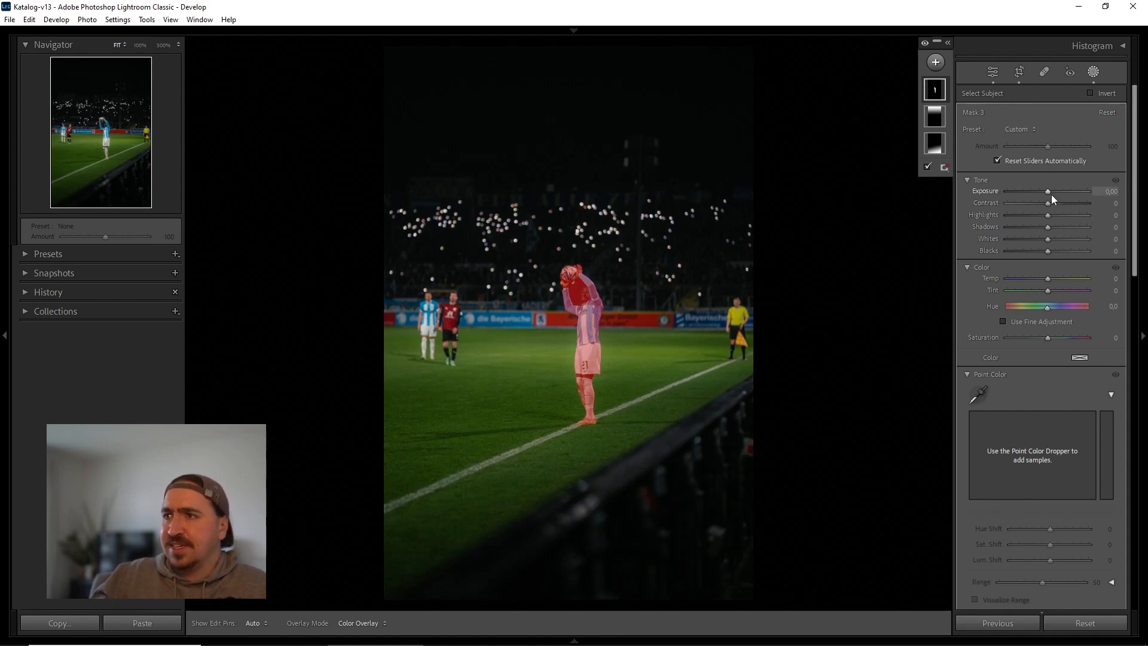
Brighten the masked player with exposure 0.33 and contrast 8, then return to the global adjustments
left_click_drag(1049, 192, 1053, 203)
scroll(1055, 483, "down", 5)
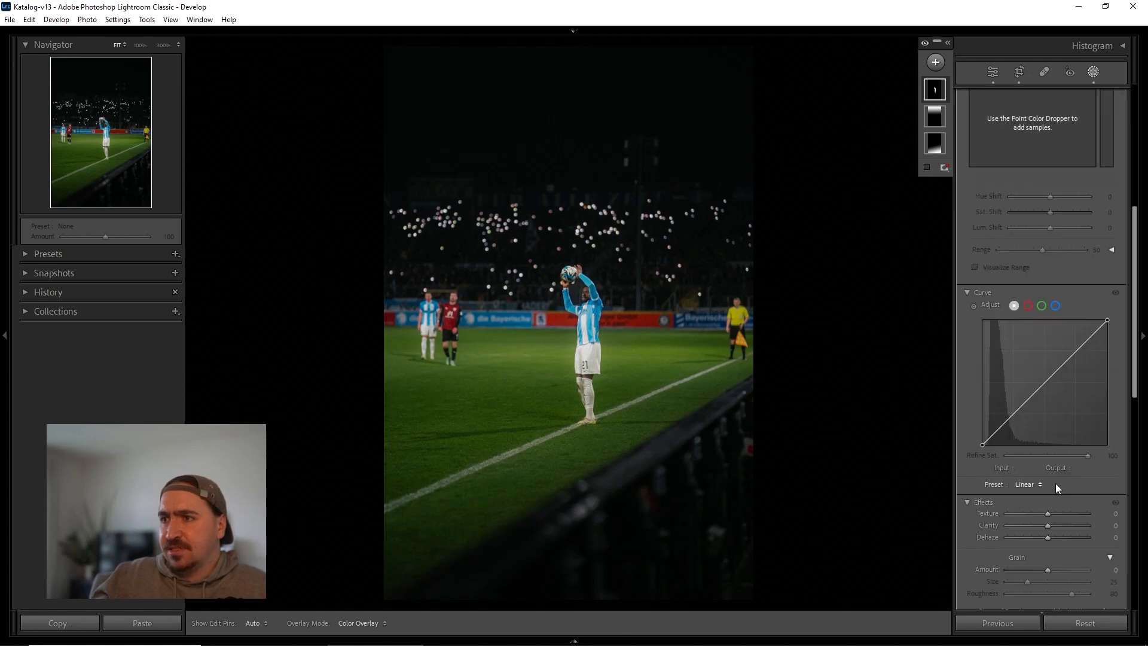
scroll(1055, 484, "down", 2)
left_click_drag(1047, 414, 1046, 414)
scroll(1101, 346, "up", 7)
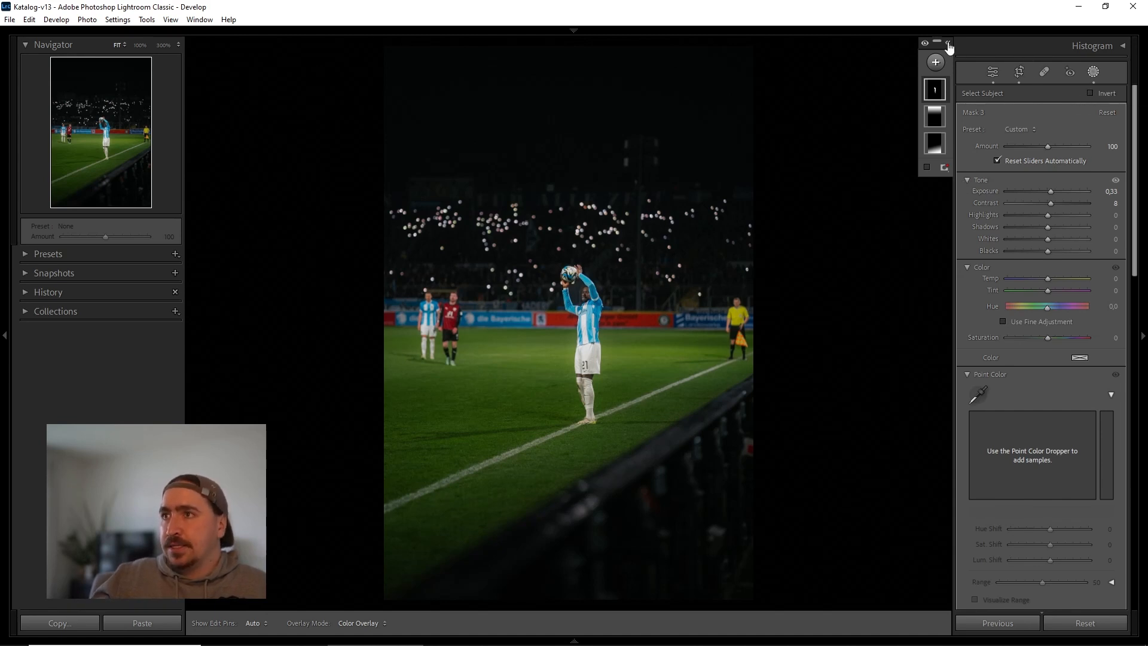
left_click(993, 72)
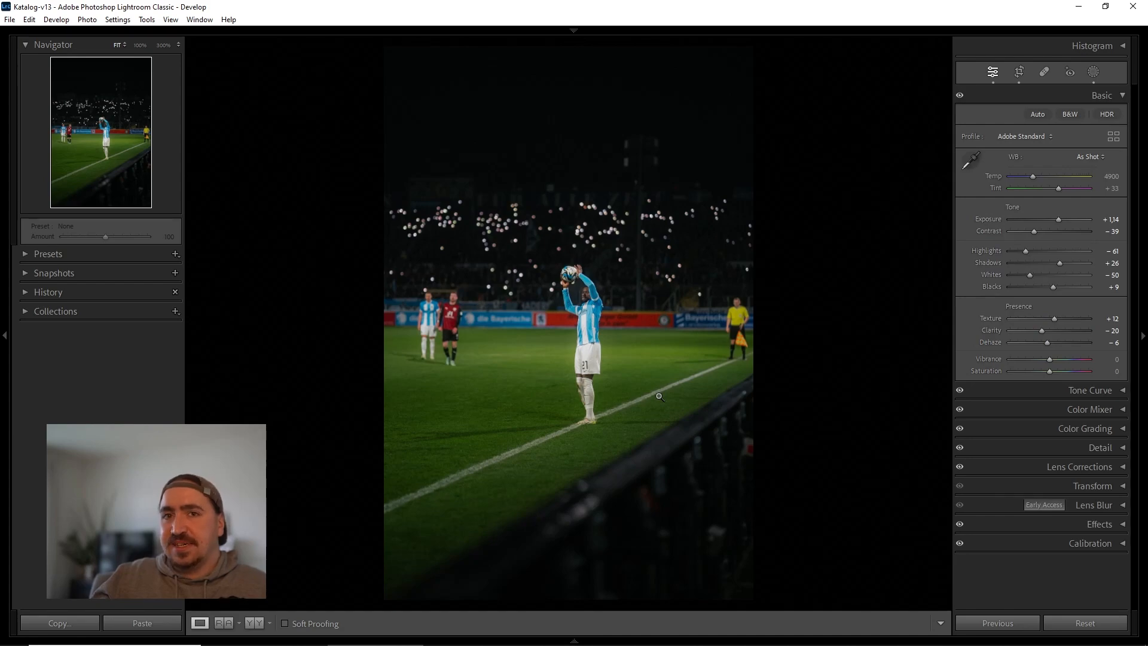